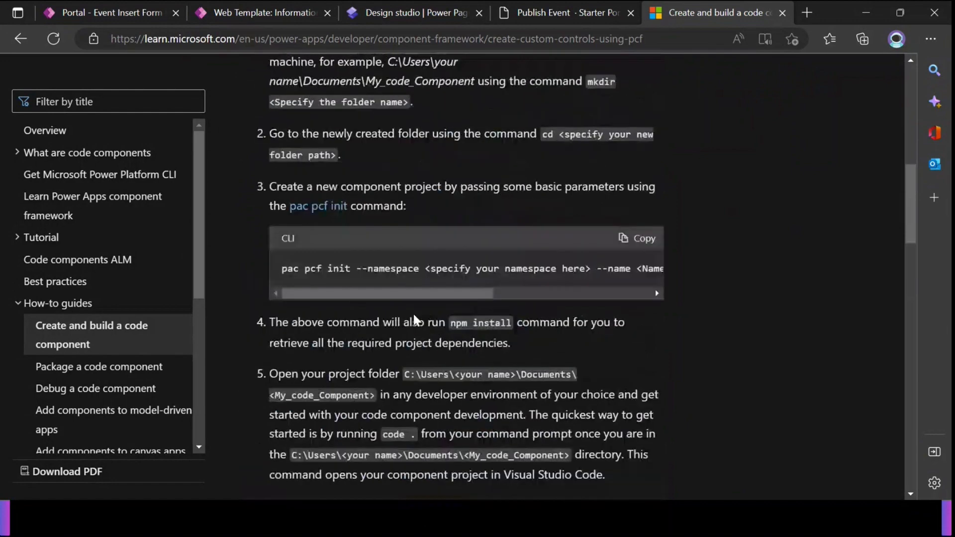
Read through the article on creating and building a code component, including the pac pcf init command
scroll(377, 304, "down", 2)
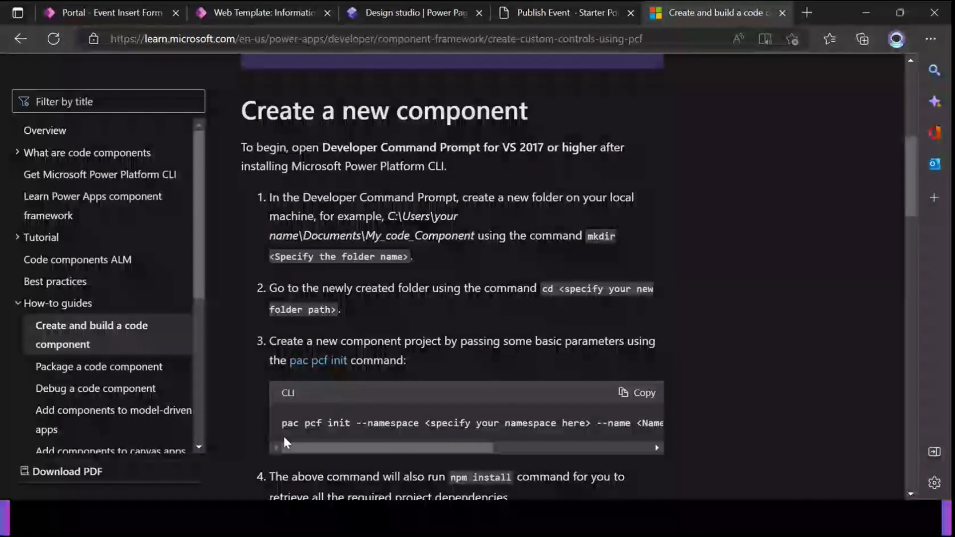
left_click_drag(277, 423, 440, 428)
left_click(525, 420)
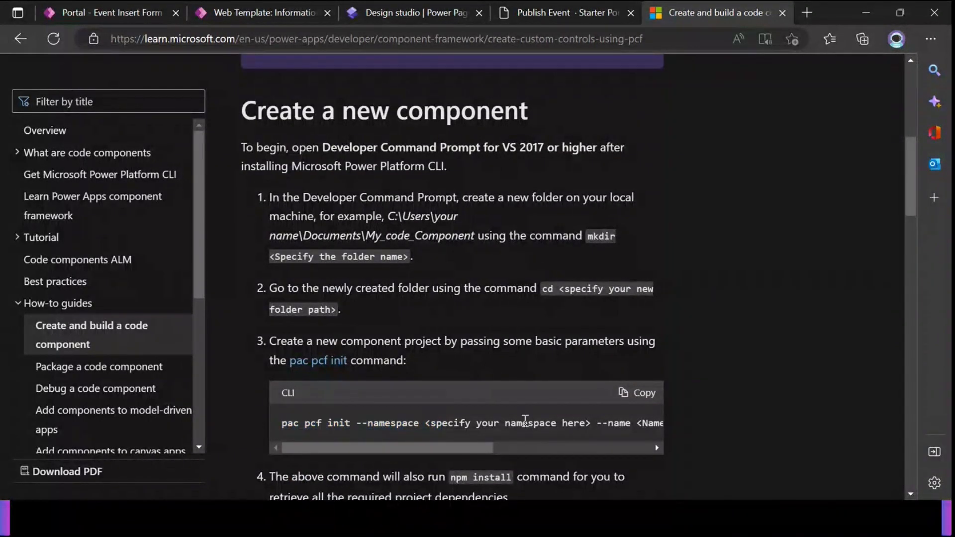
scroll(512, 392, "down", 3)
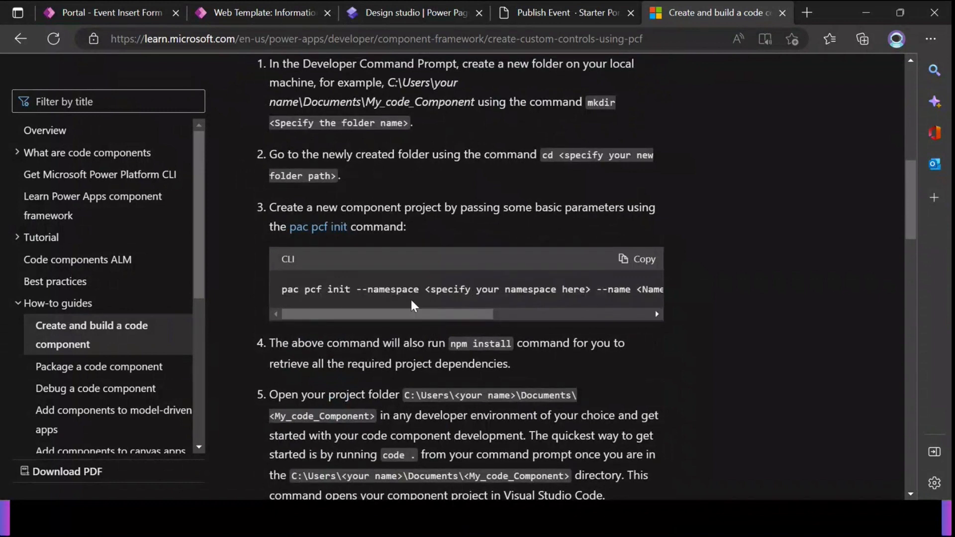
scroll(410, 298, "down", 4)
scroll(410, 296, "down", 10)
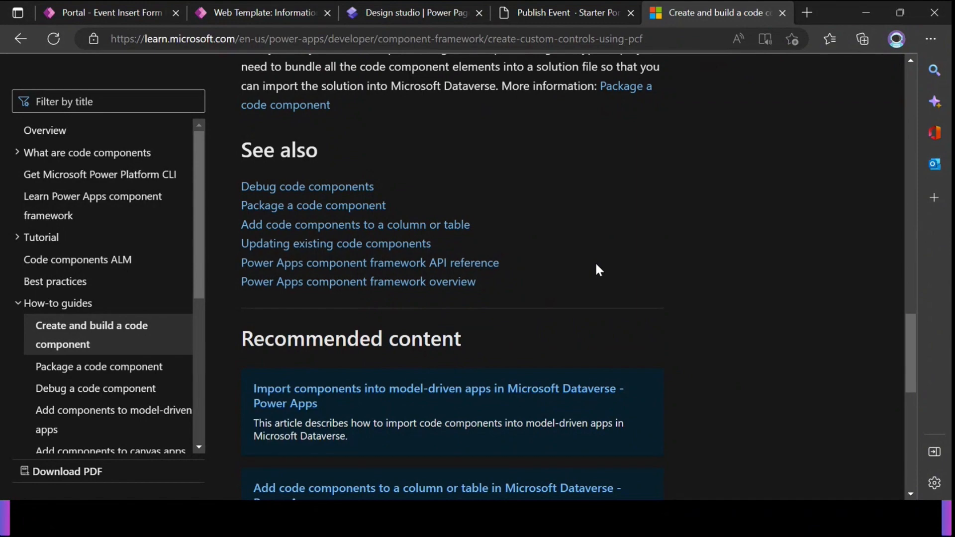
scroll(592, 268, "up", 15)
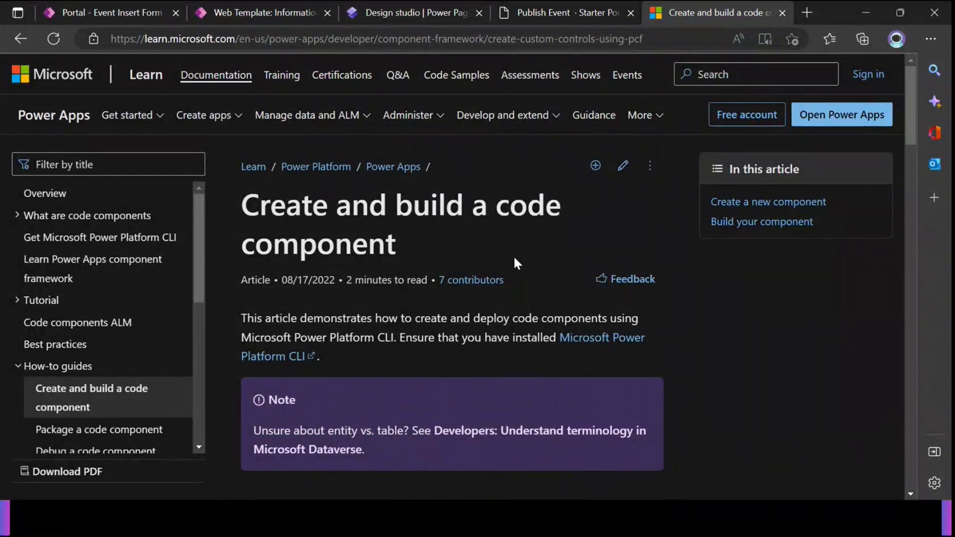
Open Power Apps in a new browser tab and display the environment's list of apps
left_click(127, 8)
left_click(250, 8)
left_click(806, 13)
left_click(178, 210)
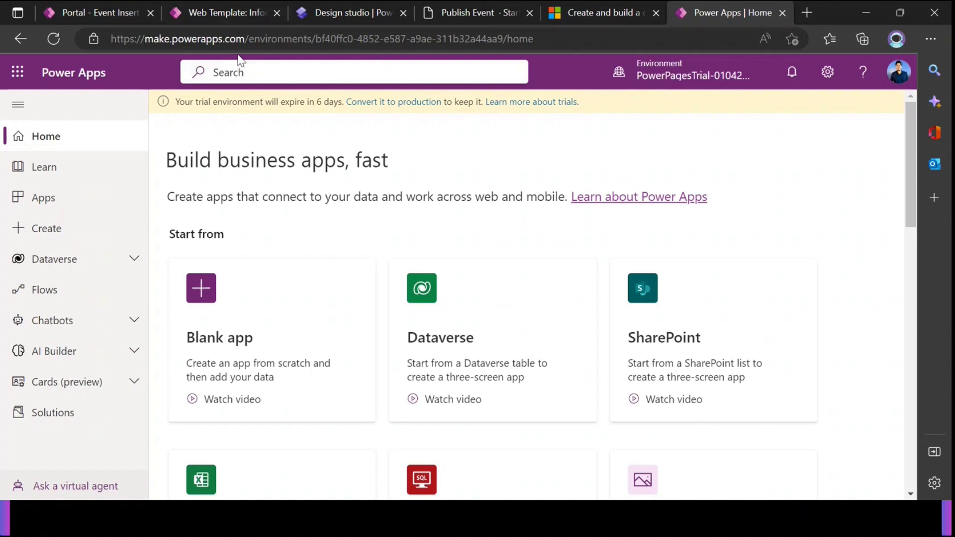
left_click(75, 199)
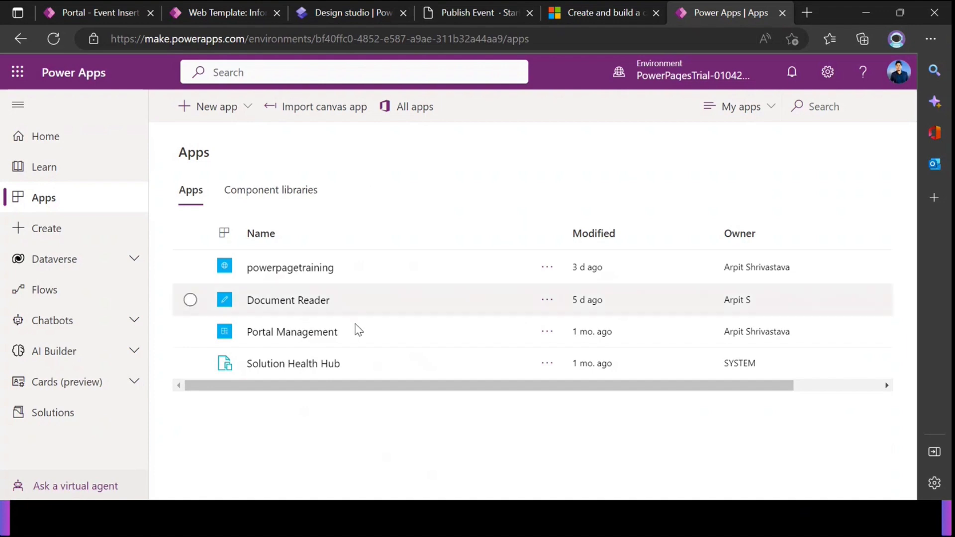
Switch to the Power Pages design studio and open the Information form of the Power Guide Events table
left_click(325, 11)
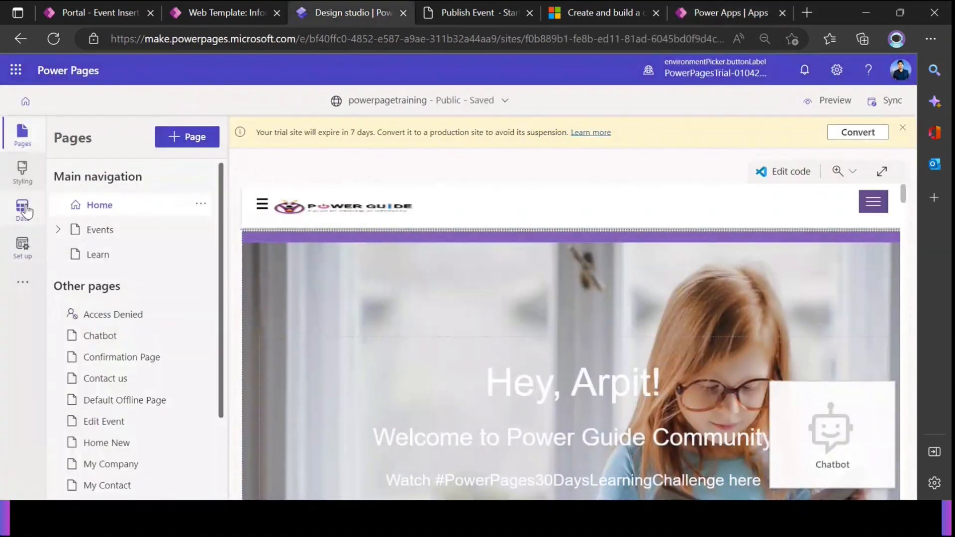
left_click(23, 212)
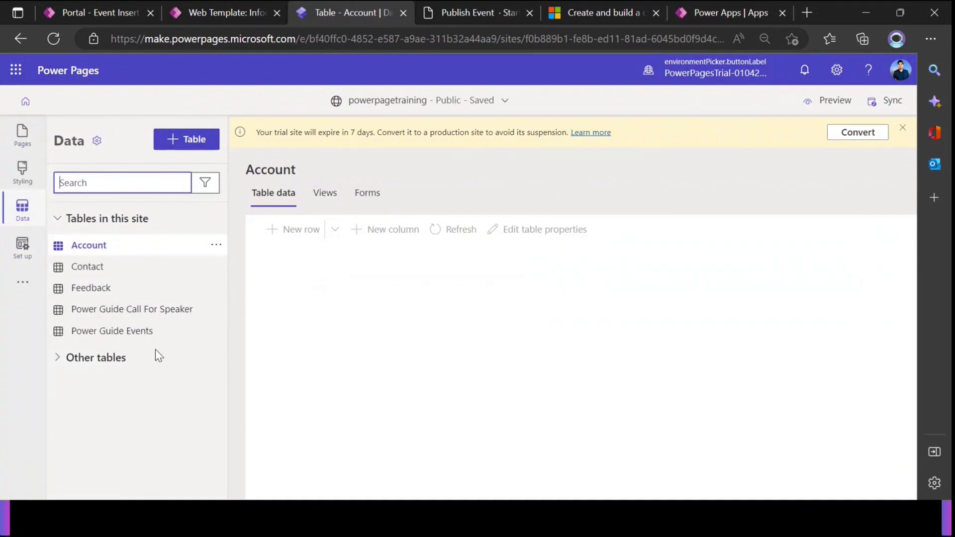
left_click(130, 334)
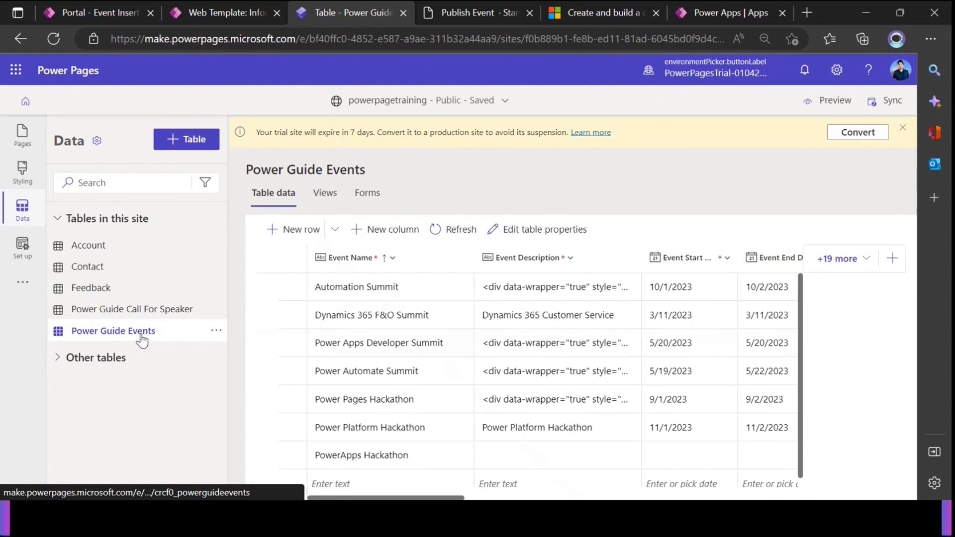
left_click(370, 199)
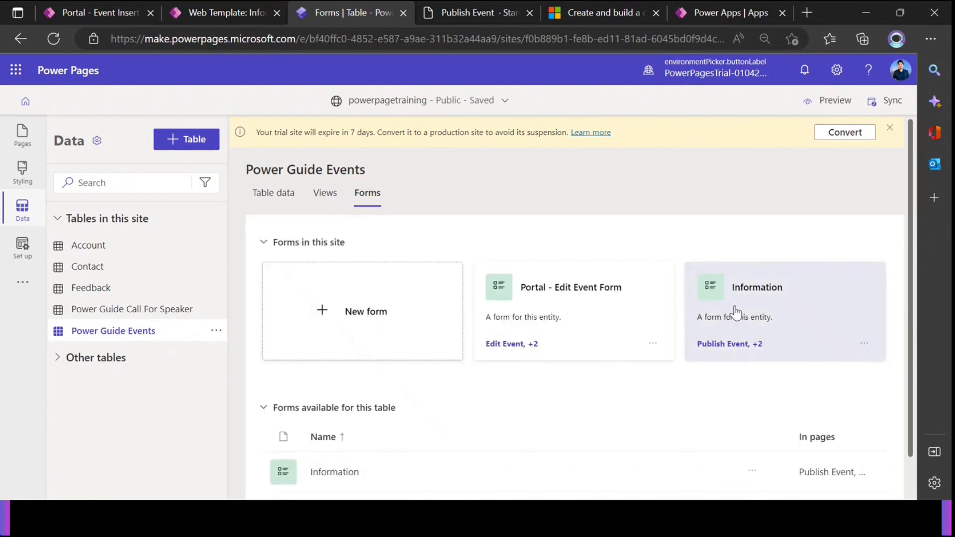
scroll(695, 345, "down", 1)
scroll(695, 344, "up", 1)
left_click(710, 322)
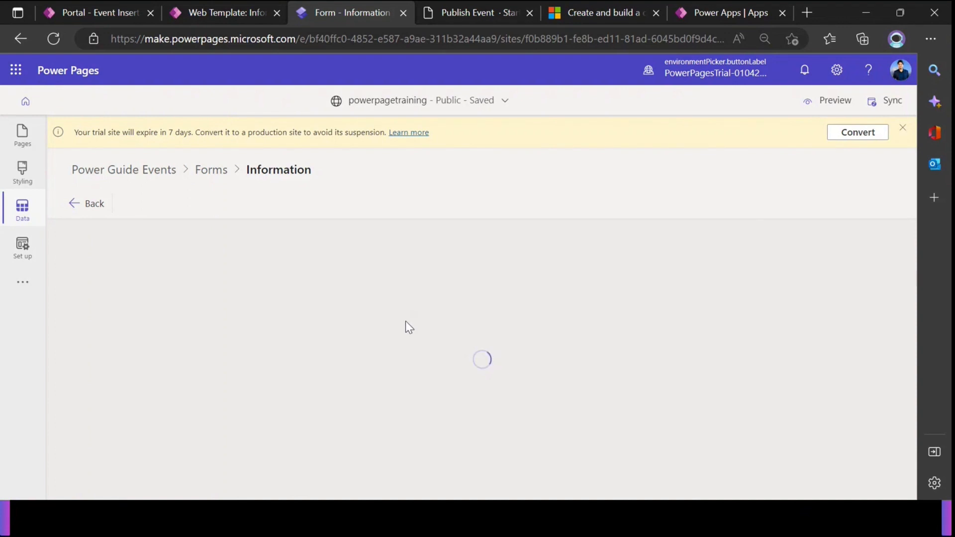
Switch to the live Publish Event page and look over the fields of its event form
left_click(475, 12)
scroll(410, 278, "up", 6)
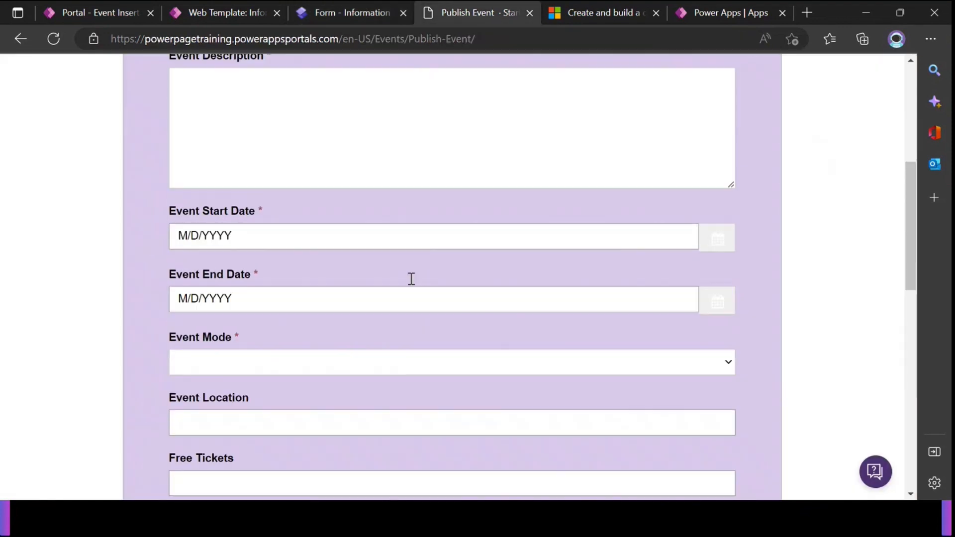
scroll(411, 279, "up", 5)
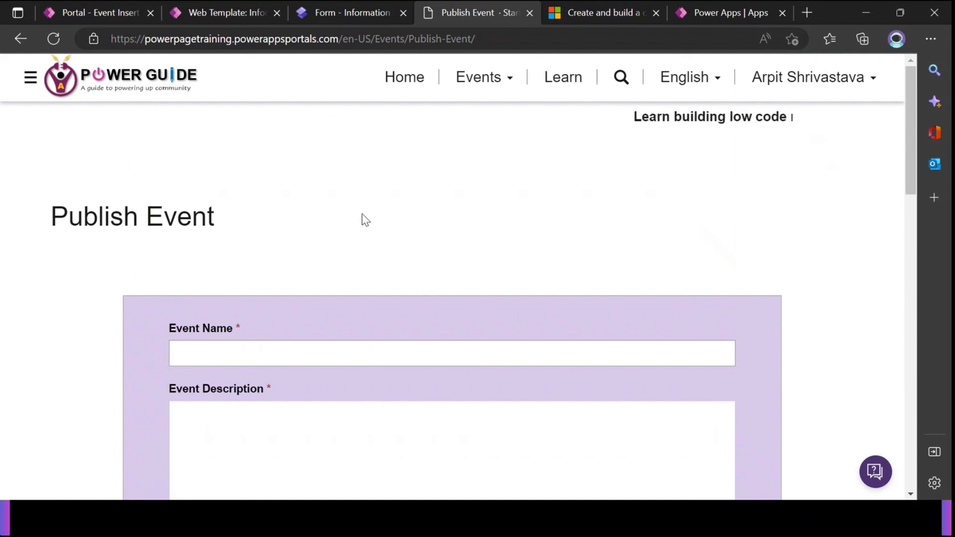
scroll(299, 214, "down", 3)
scroll(262, 211, "up", 1)
scroll(262, 211, "down", 4)
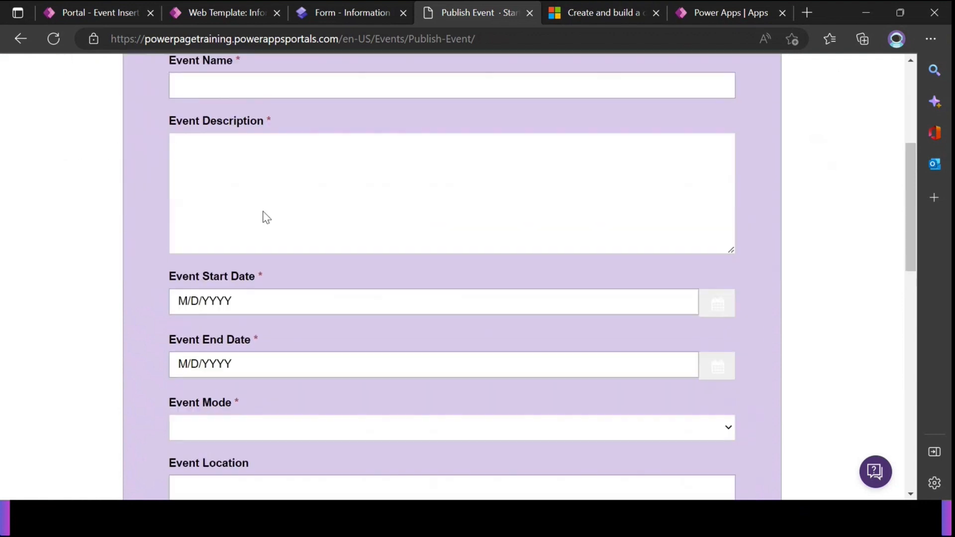
Examine the Event Description label and its multiline text field on the Publish Event form
left_click(234, 181)
left_click_drag(170, 121, 282, 131)
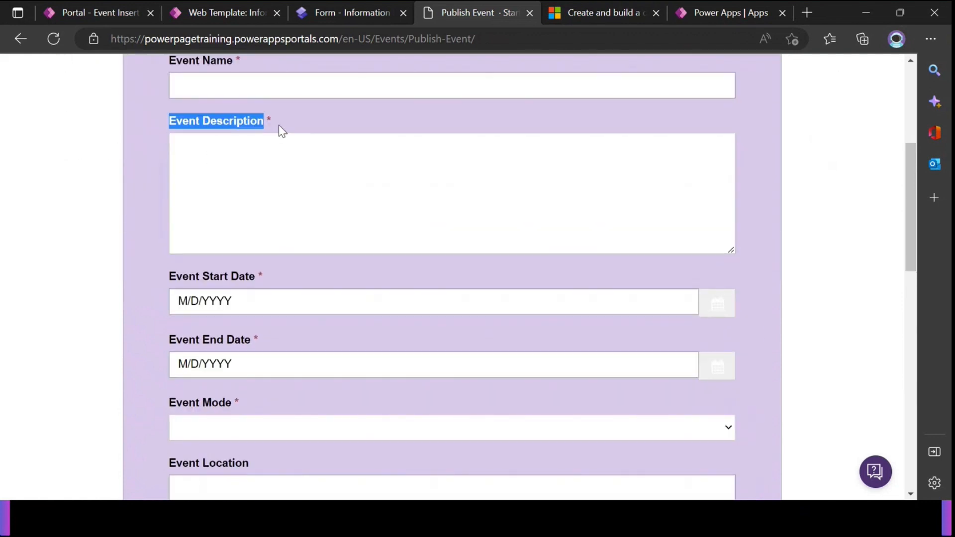
left_click(294, 202)
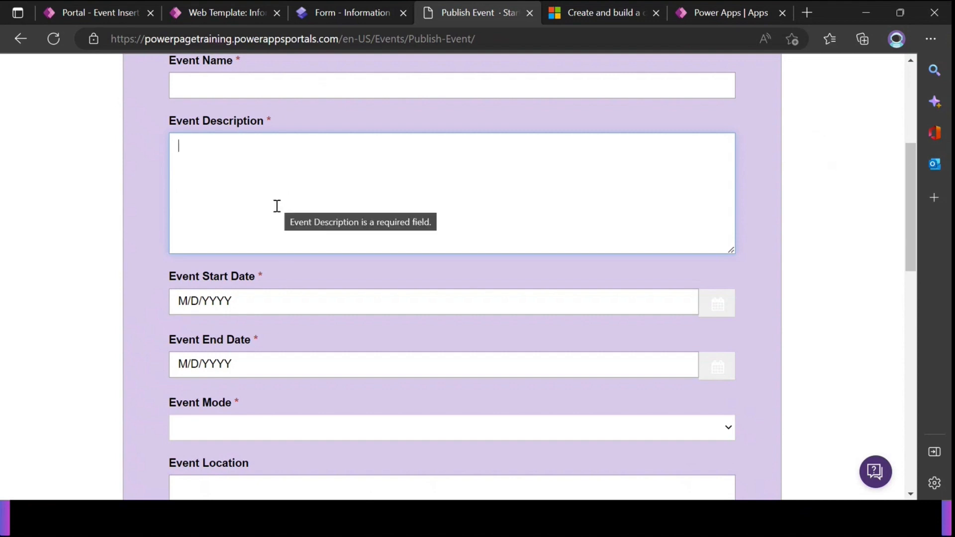
scroll(273, 214, "up", 1)
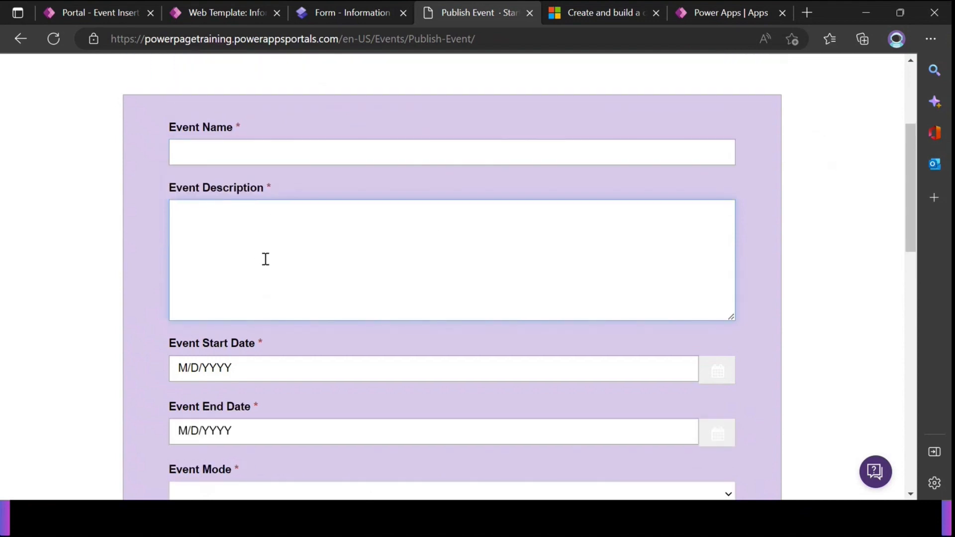
scroll(246, 189, "up", 1)
scroll(246, 189, "up", 2)
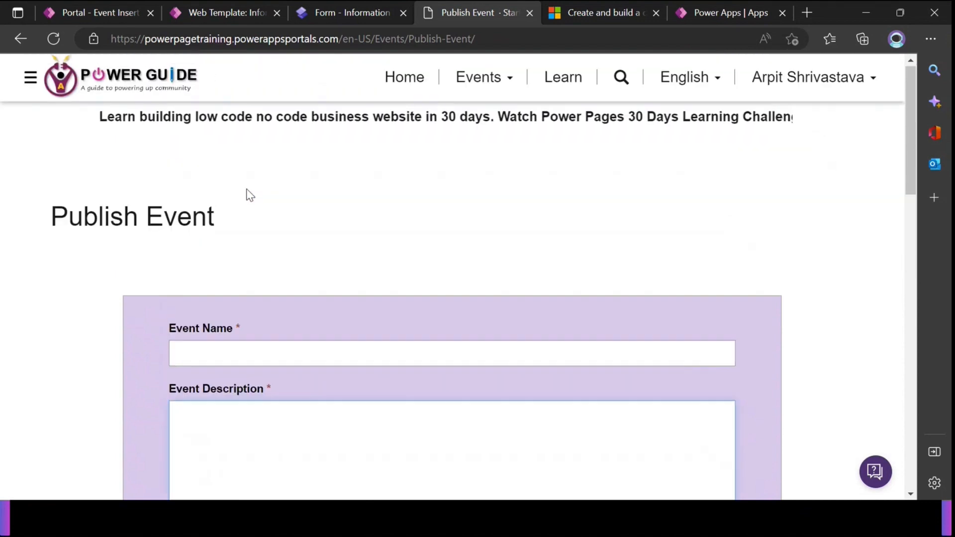
scroll(305, 188, "down", 1)
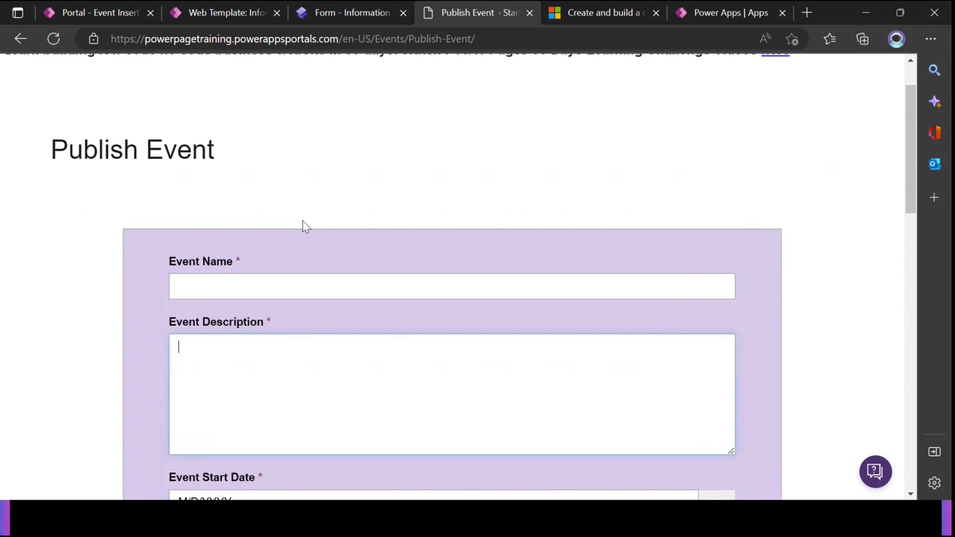
scroll(298, 229, "down", 2)
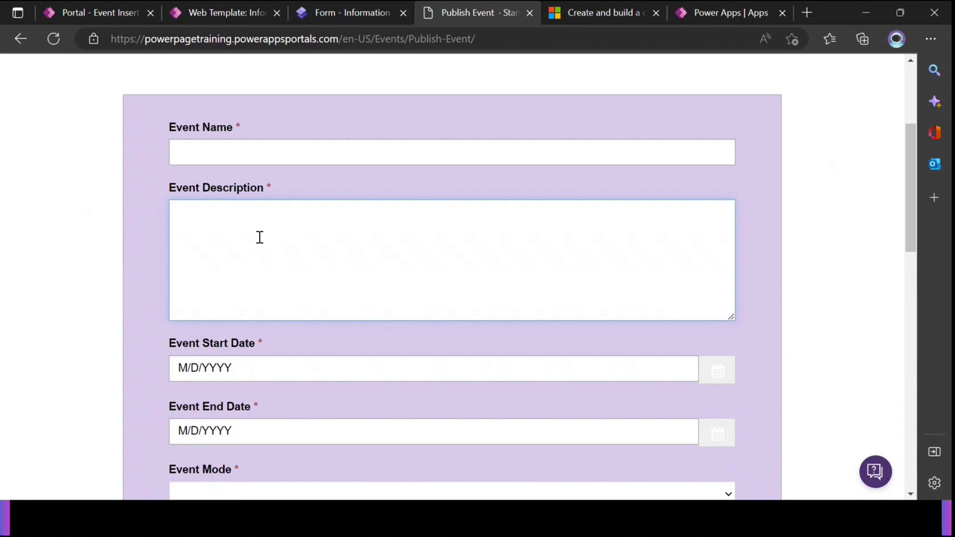
left_click_drag(172, 198, 252, 188)
left_click(277, 194)
left_click(312, 282)
Inspect the options offered by the Event Mode field without choosing one
scroll(230, 235, "down", 7)
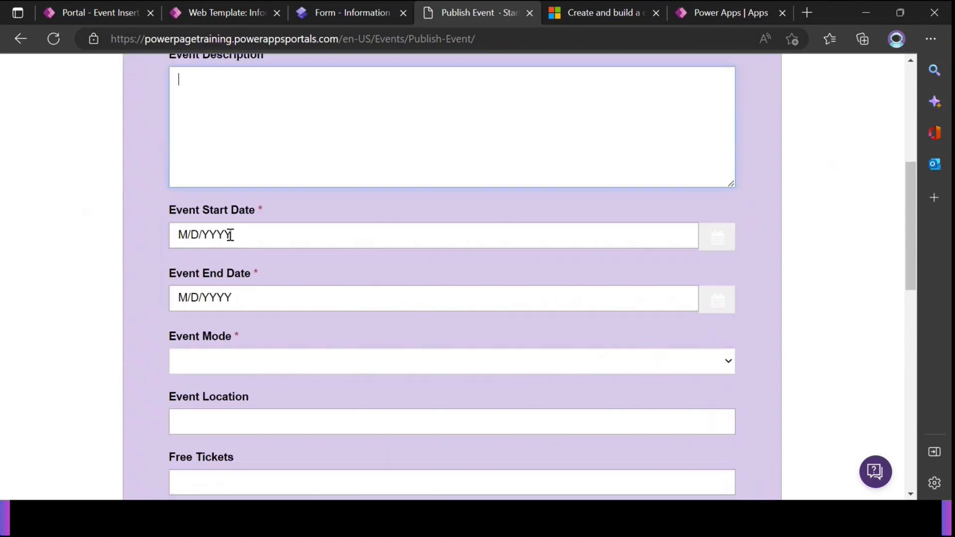
left_click(222, 164)
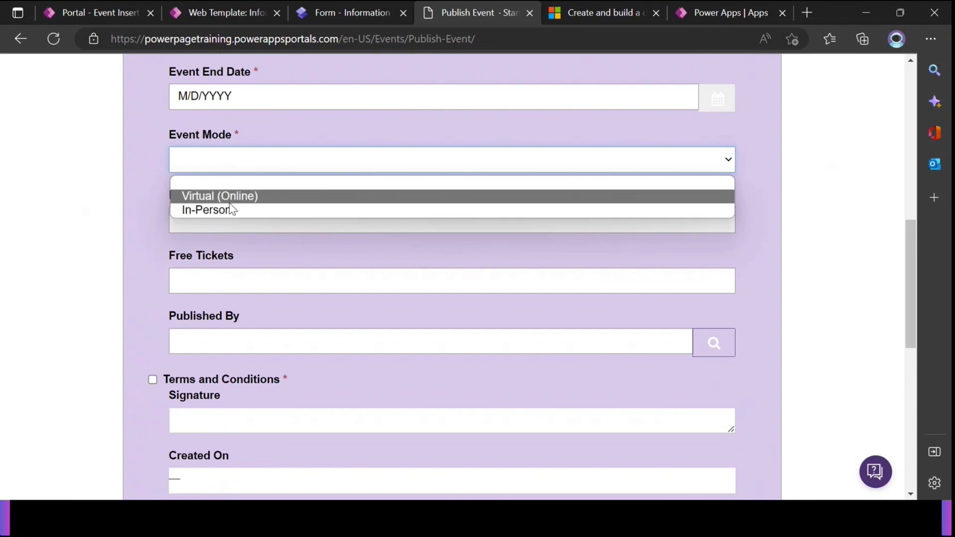
left_click(154, 199)
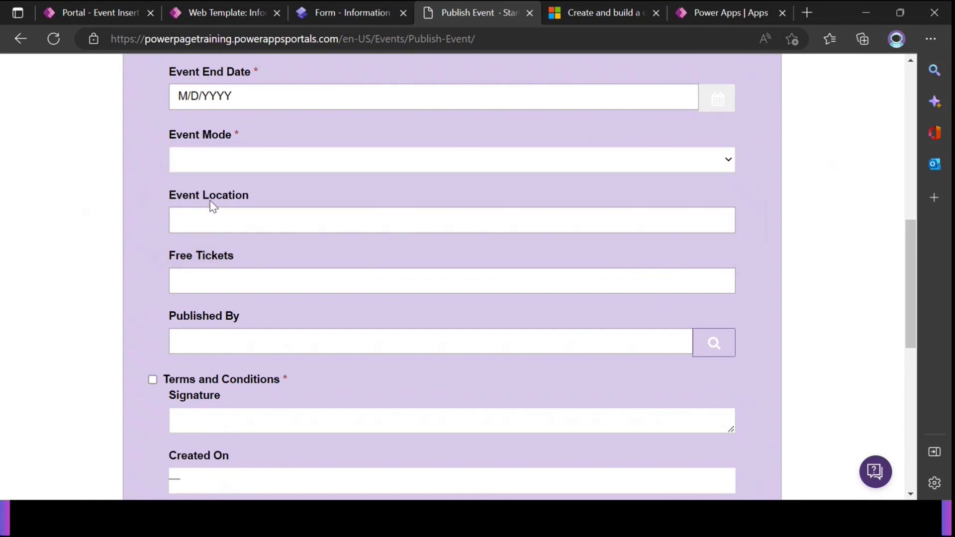
scroll(219, 219, "up", 3)
left_click(230, 295)
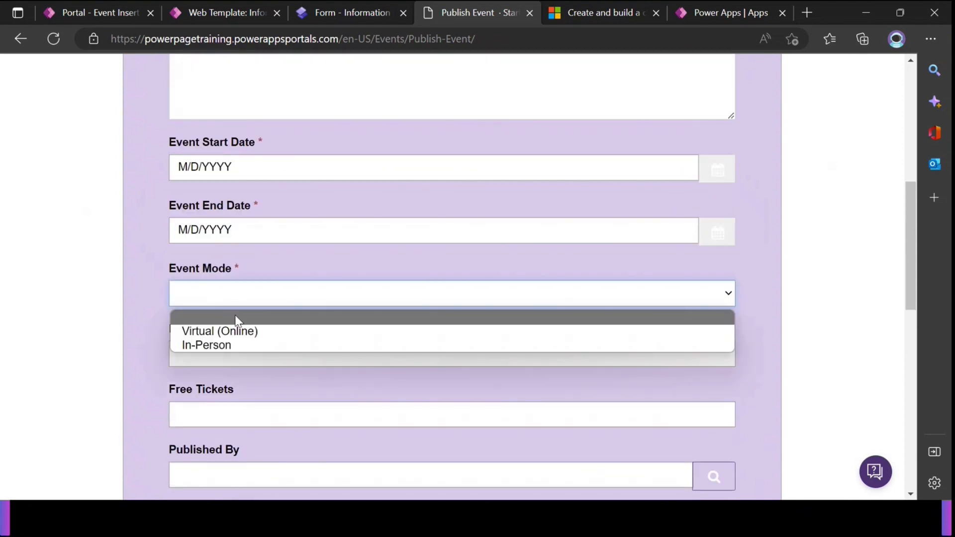
left_click(292, 263)
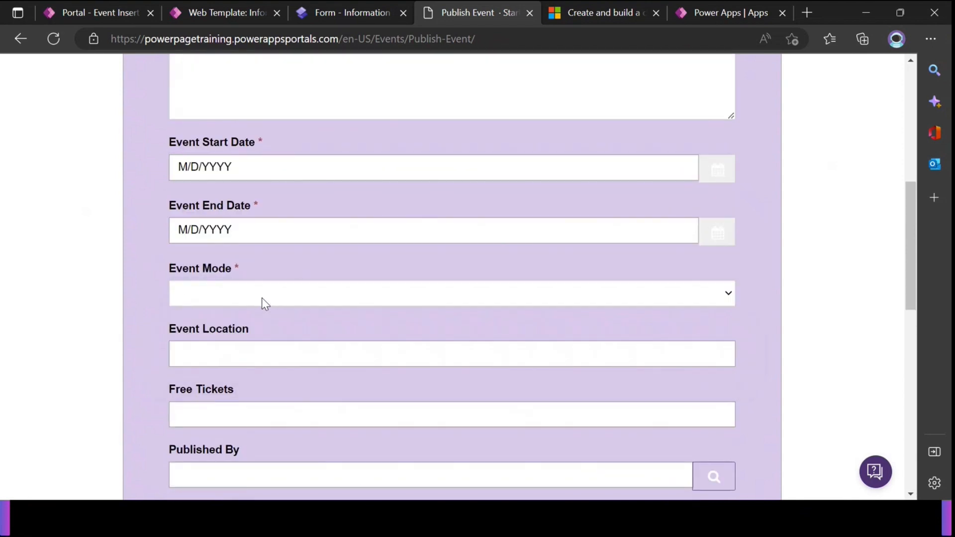
Examine the Free Tickets label and its input field on the Publish Event form
scroll(261, 297, "down", 1)
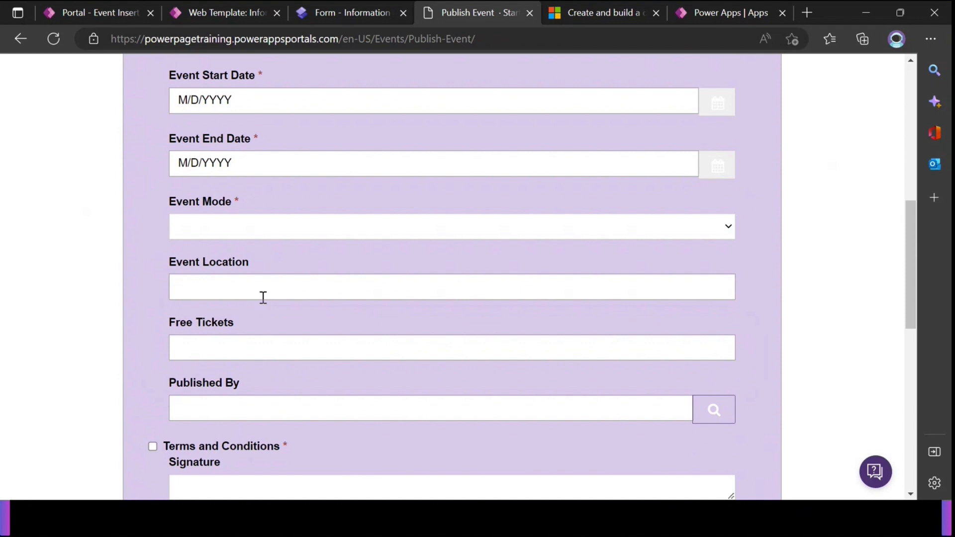
scroll(263, 297, "down", 1)
left_click(230, 277)
left_click_drag(175, 254, 240, 262)
left_click(252, 264)
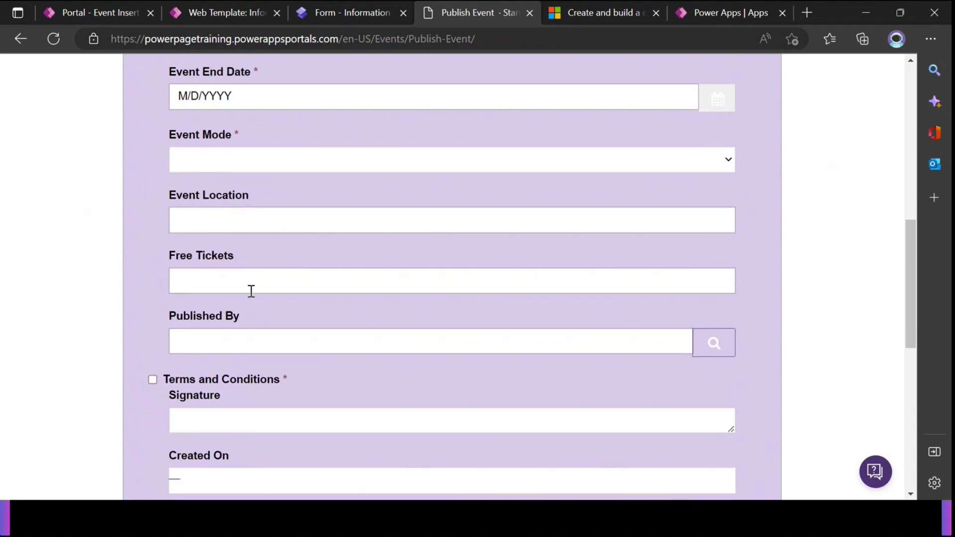
left_click(227, 281)
left_click(252, 251)
left_click_drag(247, 256, 166, 258)
left_click(258, 262)
left_click(207, 279)
left_click(245, 258)
Enter 1231321 as a trial value in the Free Tickets field and clear it again
left_click(248, 288)
type("1231321")
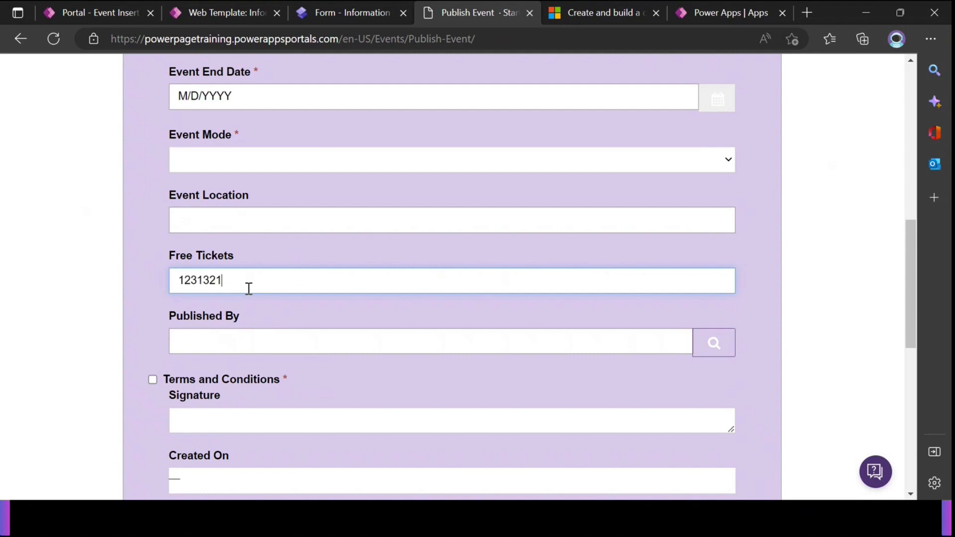
key("BackSpace")
key("BackSpace")
key("BackSpace")
key("BackSpace")
key("BackSpace")
key("BackSpace")
key("BackSpace")
Examine the Terms and Conditions checkbox and the Signature text field near the end of the form
scroll(213, 308, "down", 3)
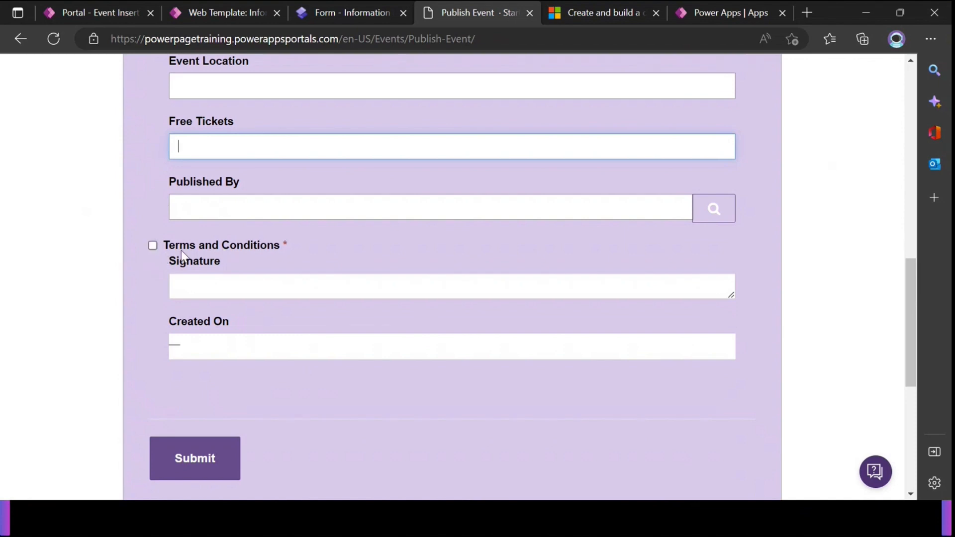
left_click(229, 287)
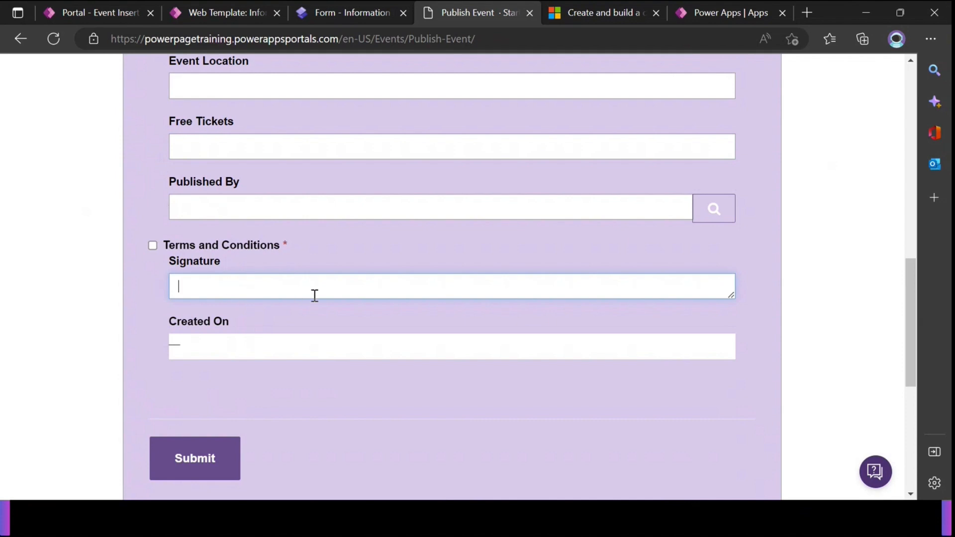
scroll(313, 296, "up", 3)
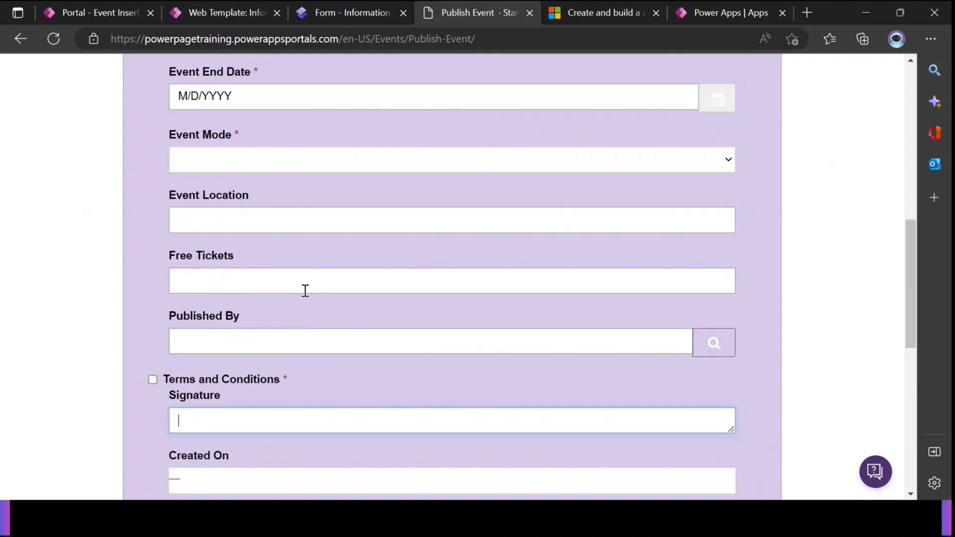
scroll(329, 256, "down", 3)
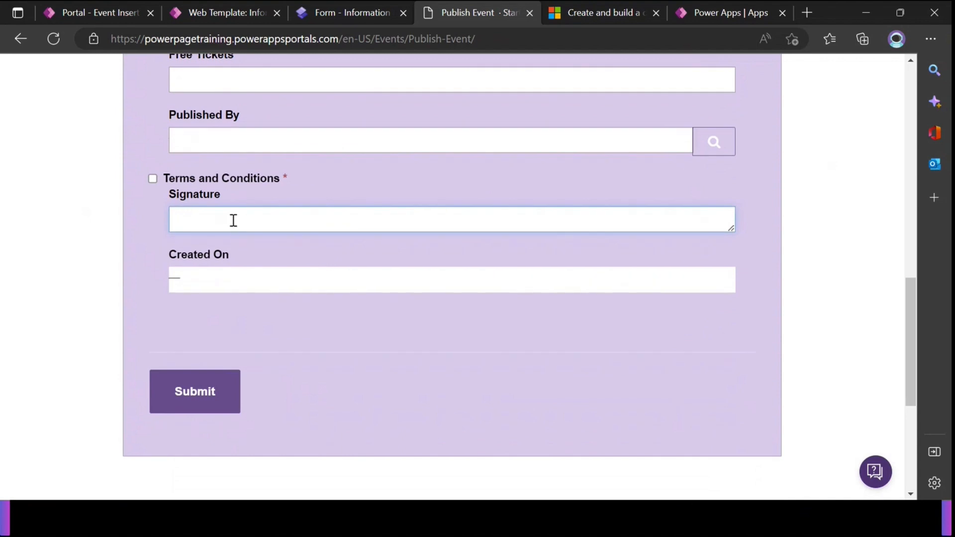
left_click(135, 191)
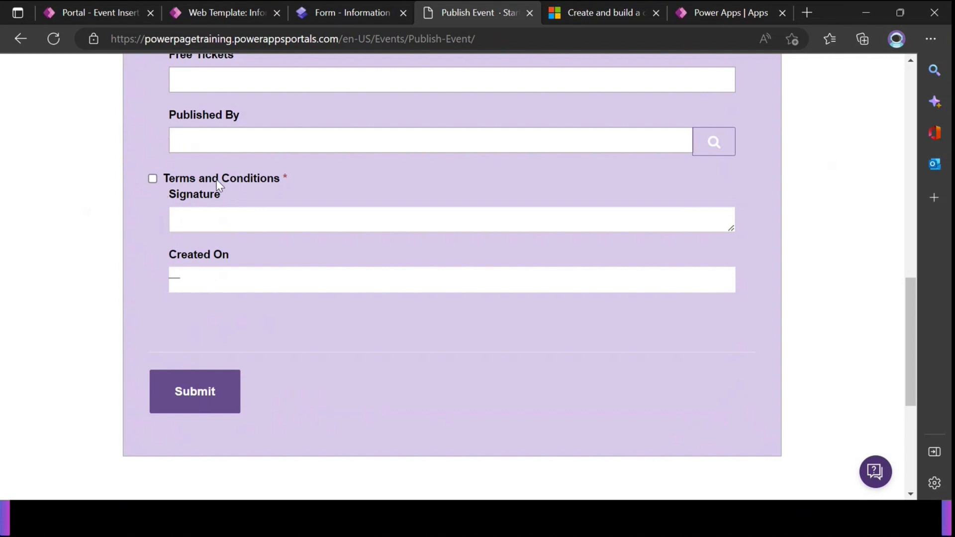
left_click(243, 217)
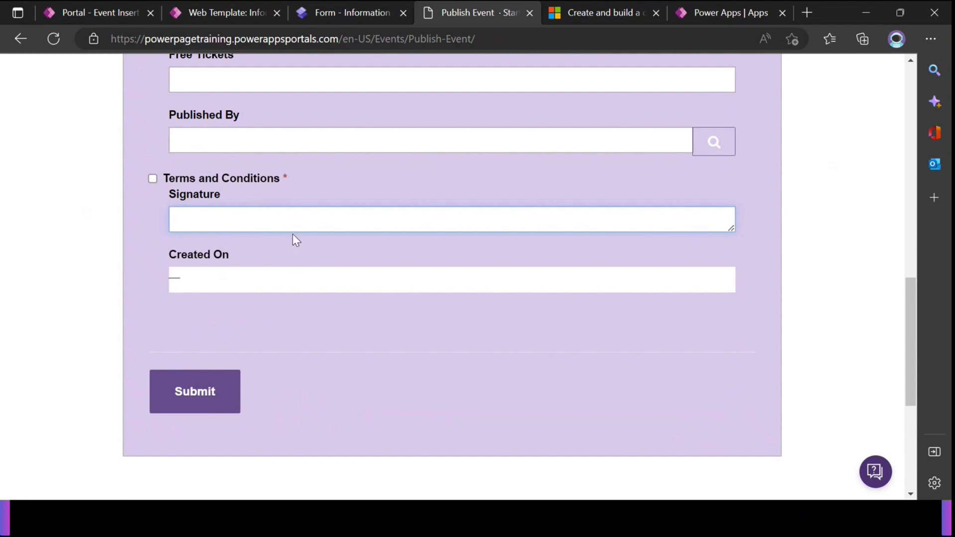
Review the Publish Event form's fields from Event Name down to Signature
scroll(292, 235, "up", 10)
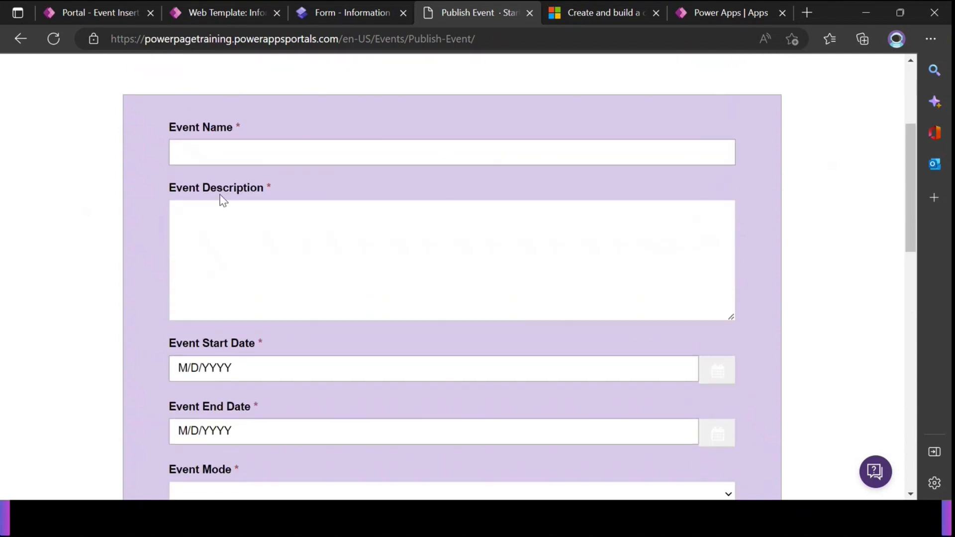
scroll(263, 225, "down", 3)
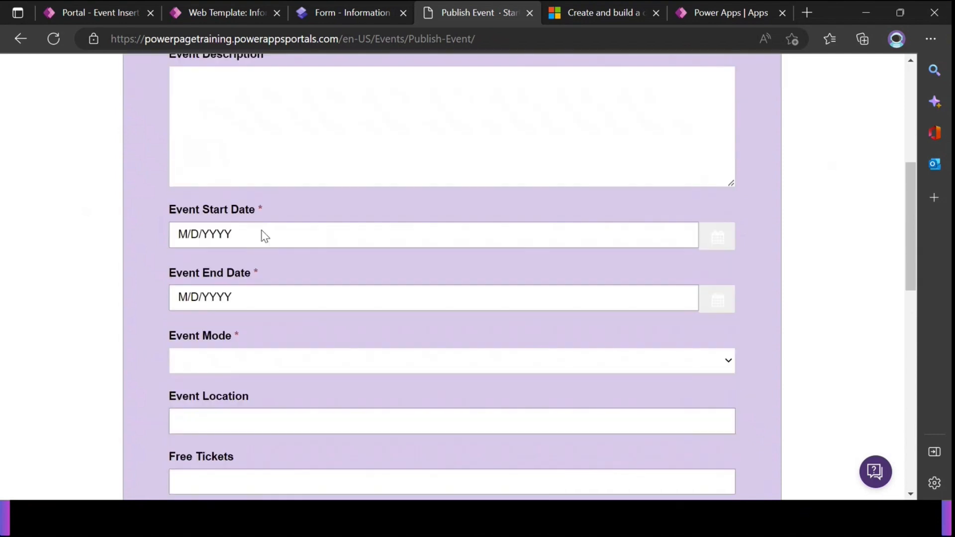
scroll(263, 230, "down", 3)
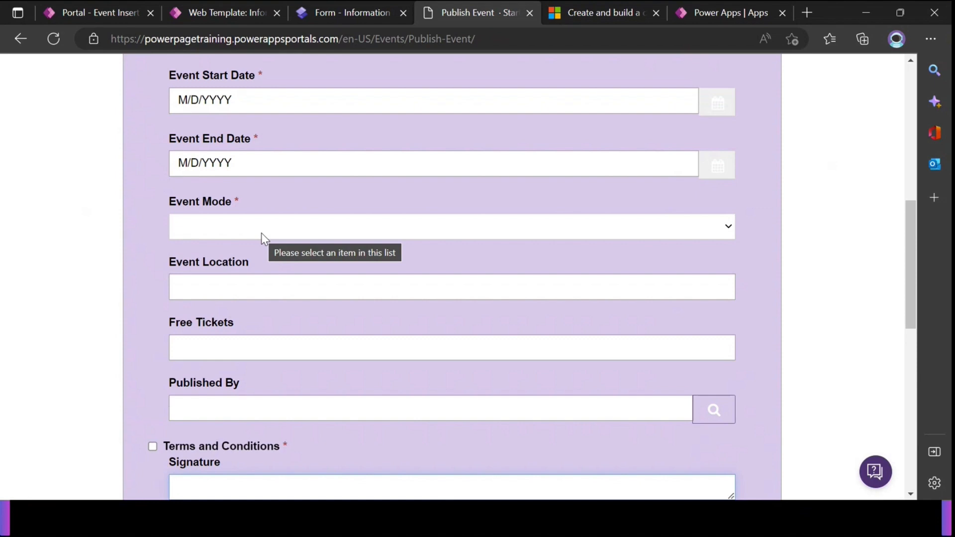
Switch to the Information form in the Power Pages form editor and enlarge the form preview to 81%
left_click(333, 13)
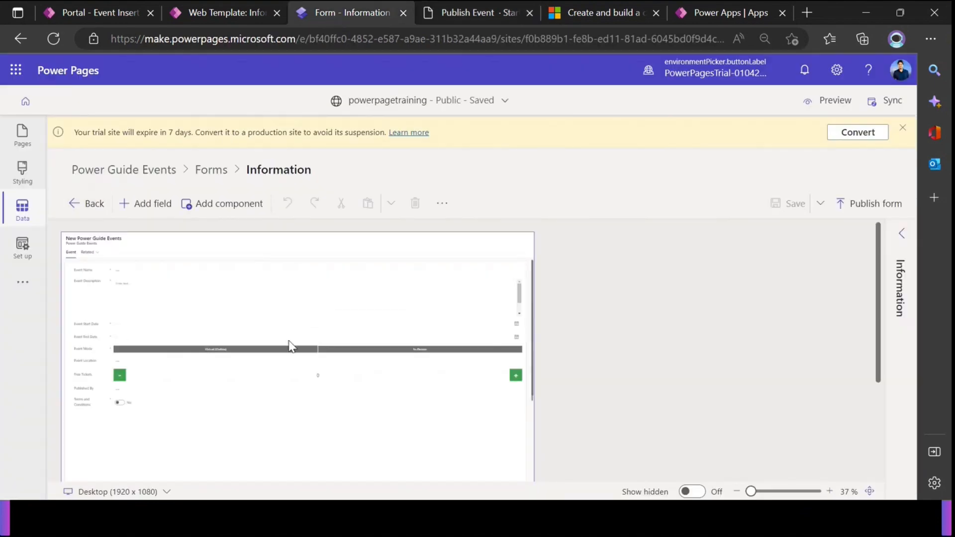
left_click_drag(750, 494, 761, 497)
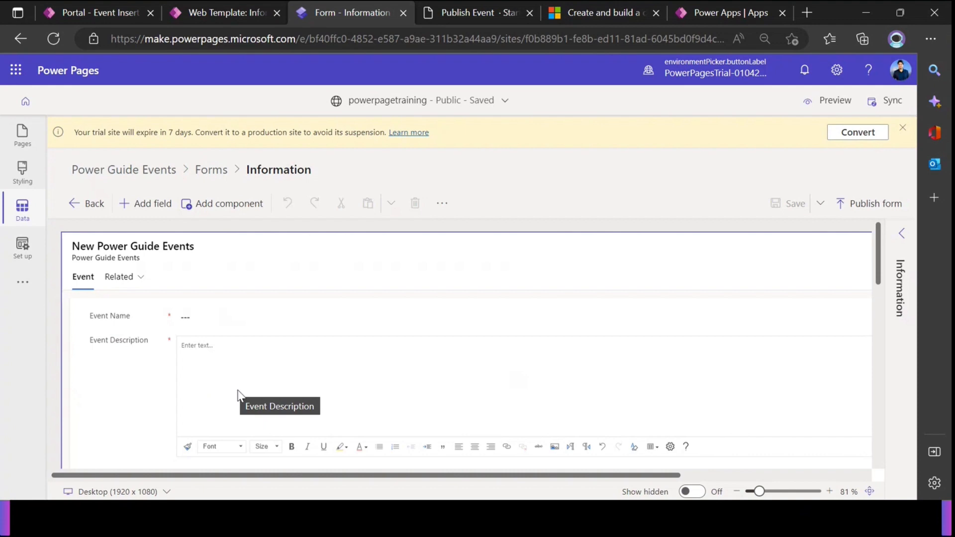
scroll(225, 372, "down", 1)
scroll(171, 352, "up", 1)
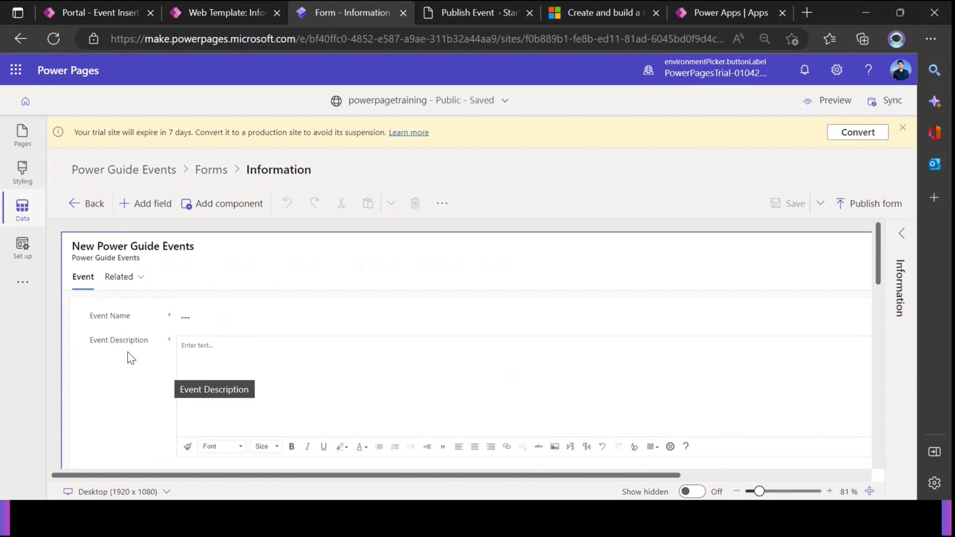
Open the properties of the Event Description field and show the components assigned to it
left_click(198, 360)
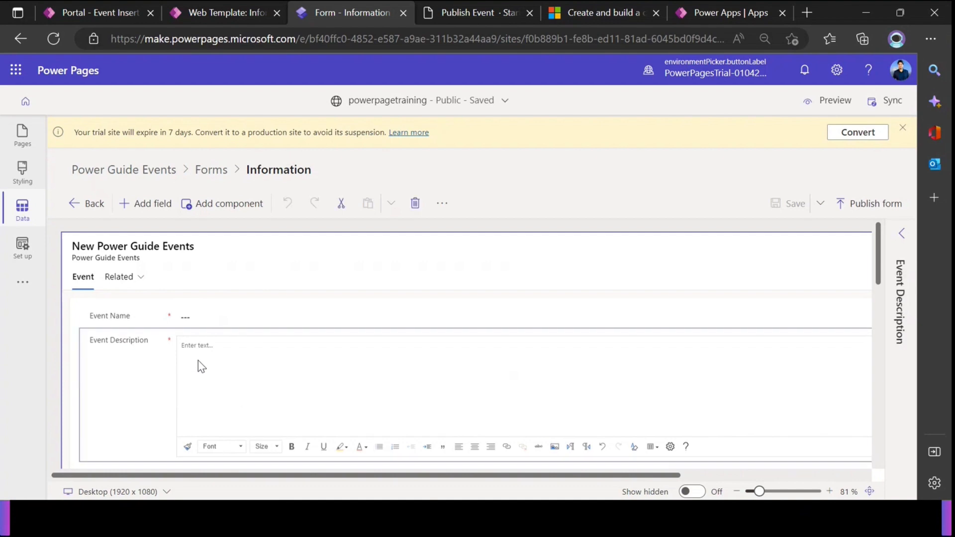
left_click(902, 234)
scroll(766, 380, "down", 5)
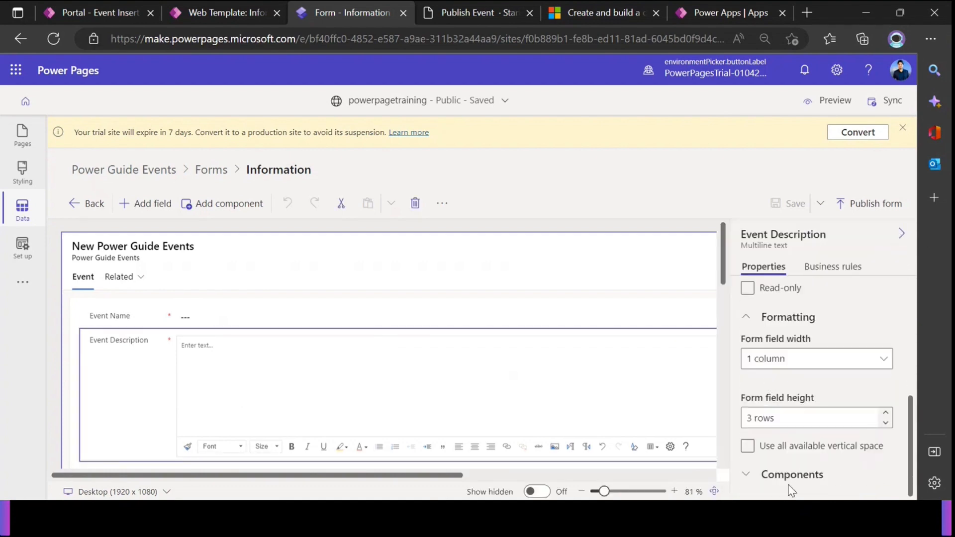
left_click(791, 475)
scroll(792, 477, "down", 2)
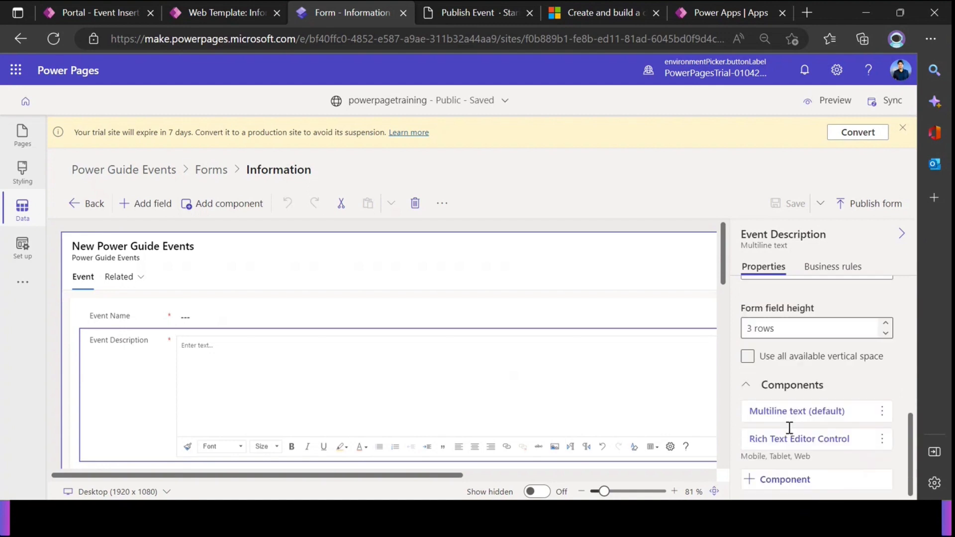
Examine which components can be added to the Event Description field, and close the list without adding any
left_click(785, 481)
mouse_move(600, 321)
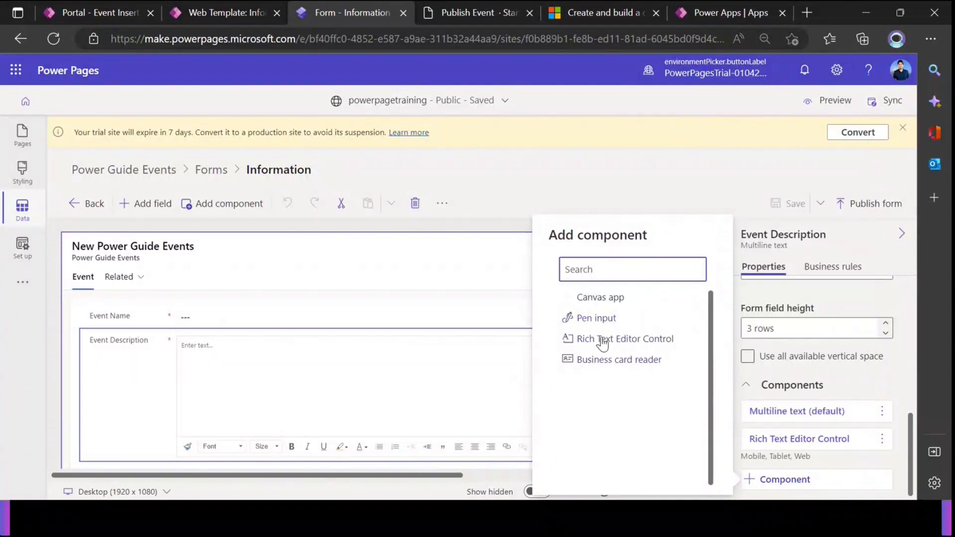
left_click_drag(580, 239, 648, 239)
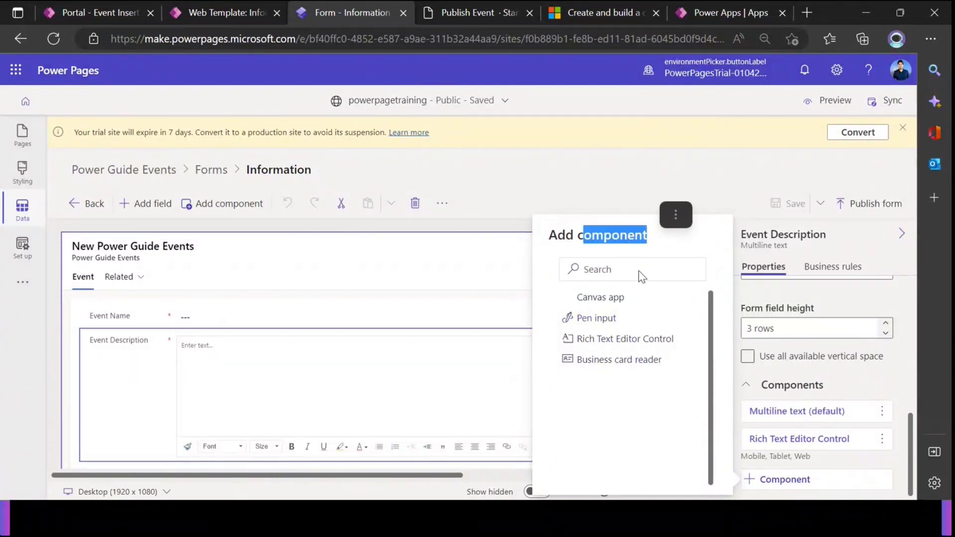
left_click(625, 412)
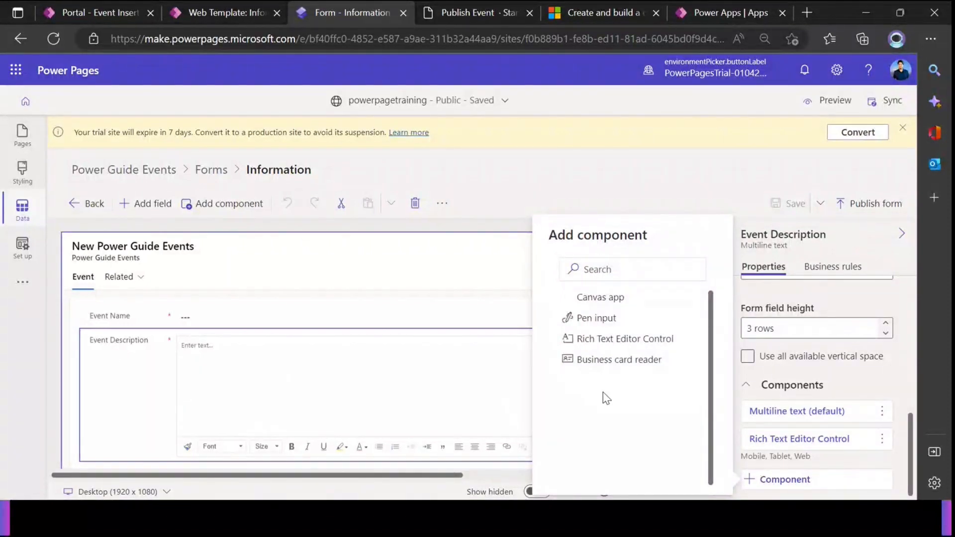
mouse_move(601, 363)
mouse_move(614, 347)
left_click(479, 223)
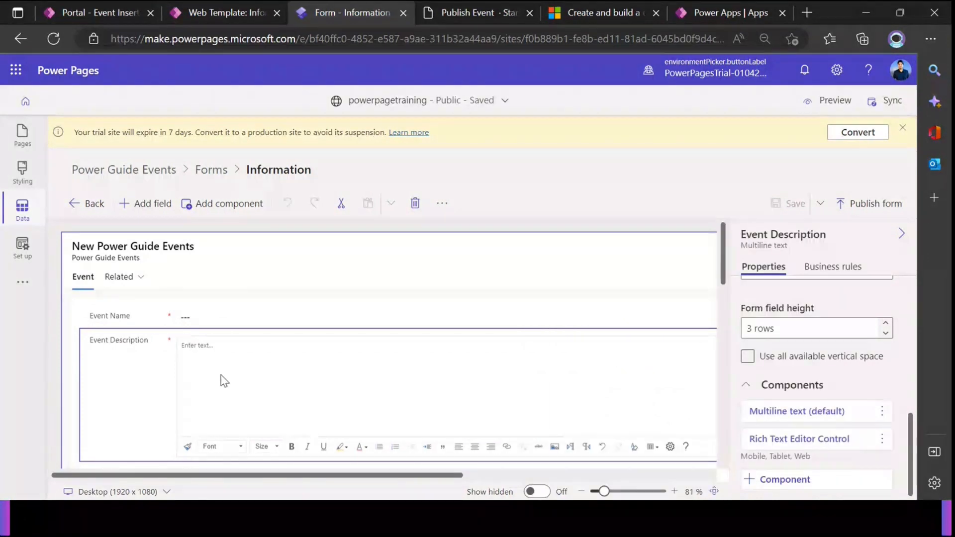
Select the Terms and Conditions field and inspect the components that can be added to it
scroll(220, 380, "down", 5)
scroll(144, 402, "down", 2)
scroll(142, 400, "up", 3)
scroll(139, 397, "down", 2)
left_click(126, 390)
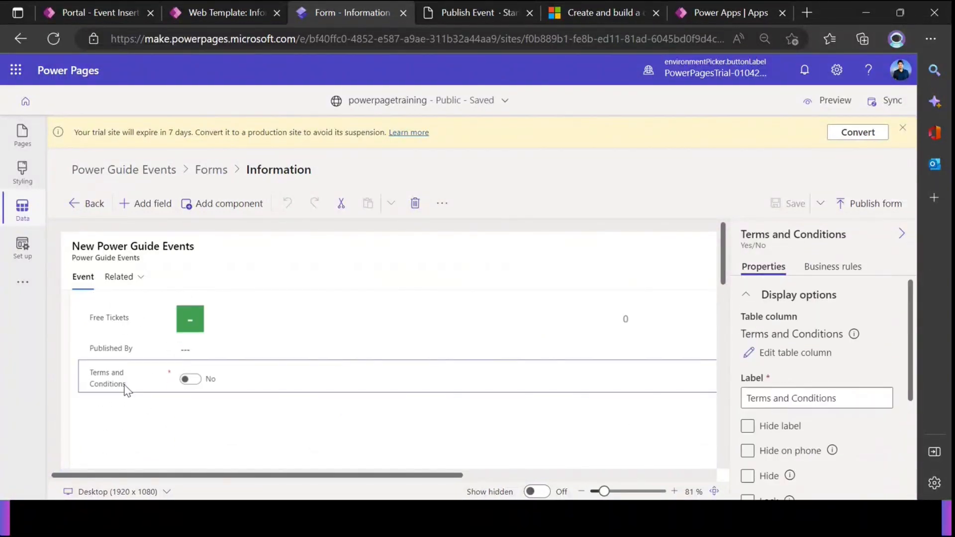
scroll(831, 386, "down", 3)
left_click(798, 477)
left_click(786, 486)
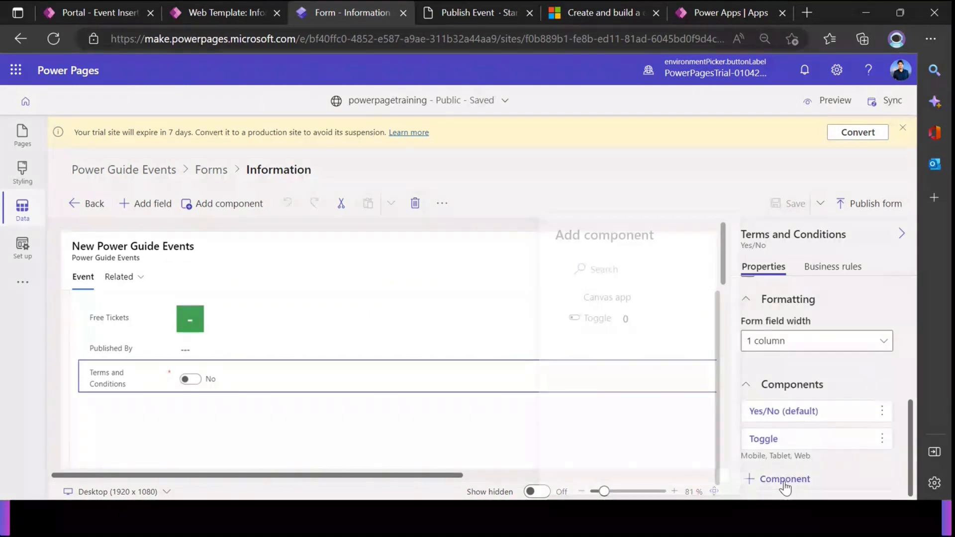
mouse_move(591, 325)
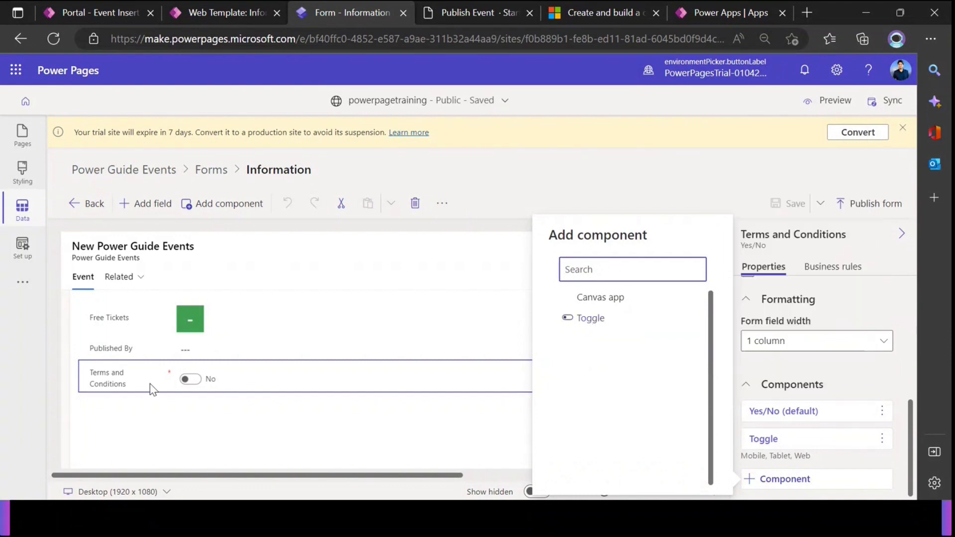
Select the Free Tickets field, inspect its available components including Number Input, and close the list without adding any
left_click(130, 320)
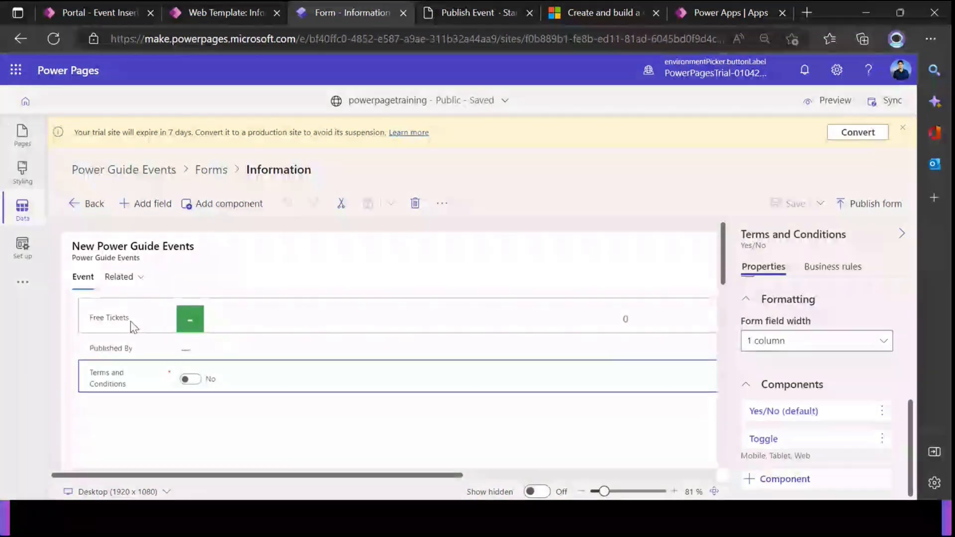
scroll(839, 442, "down", 3)
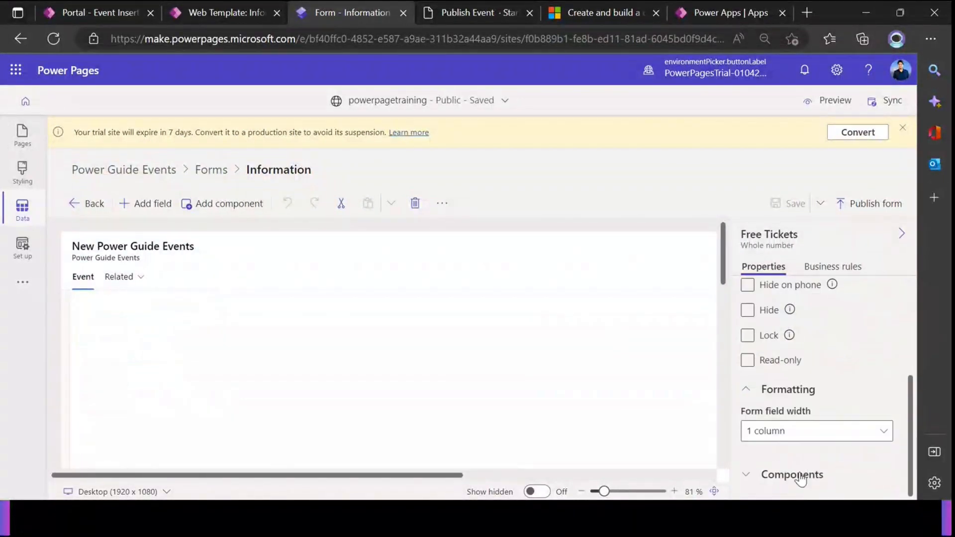
scroll(796, 489, "down", 2)
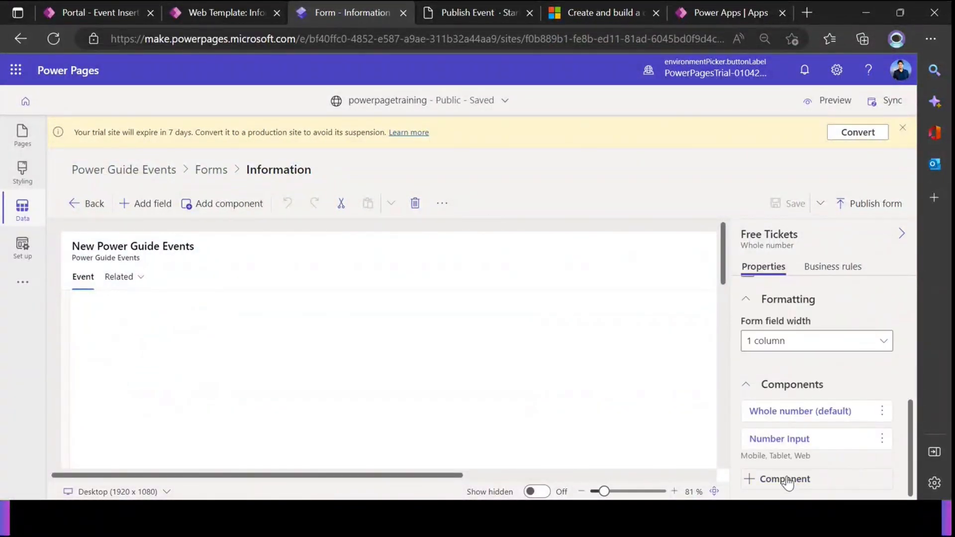
left_click(791, 482)
left_click(530, 350)
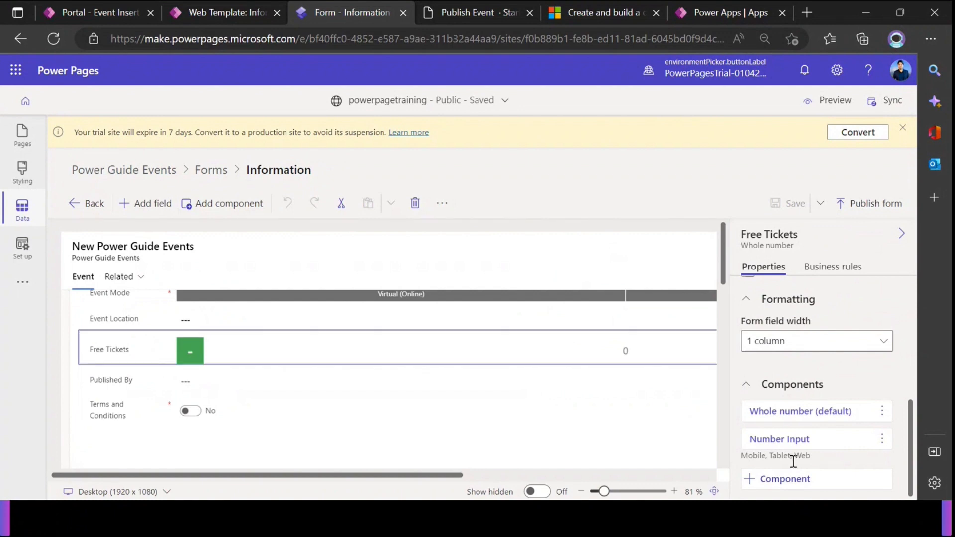
left_click(799, 480)
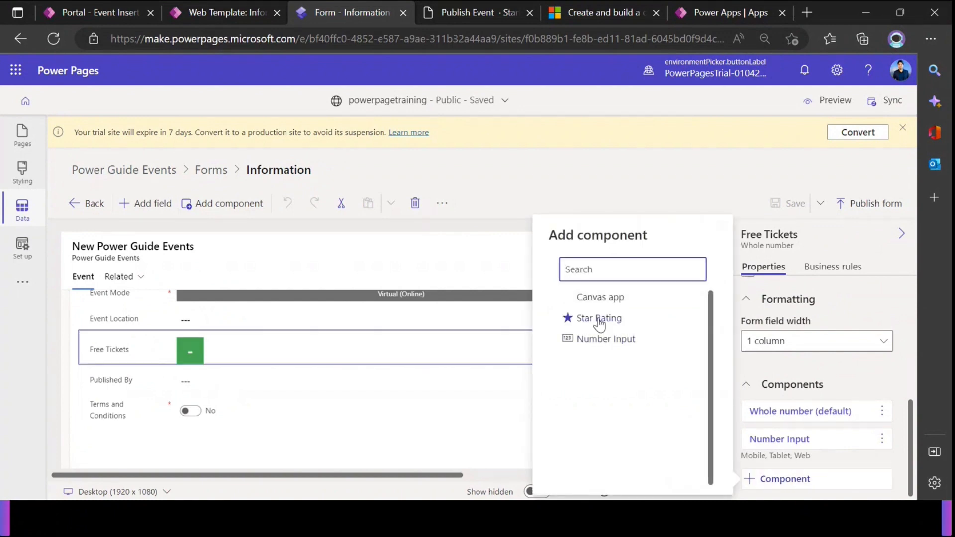
mouse_move(601, 343)
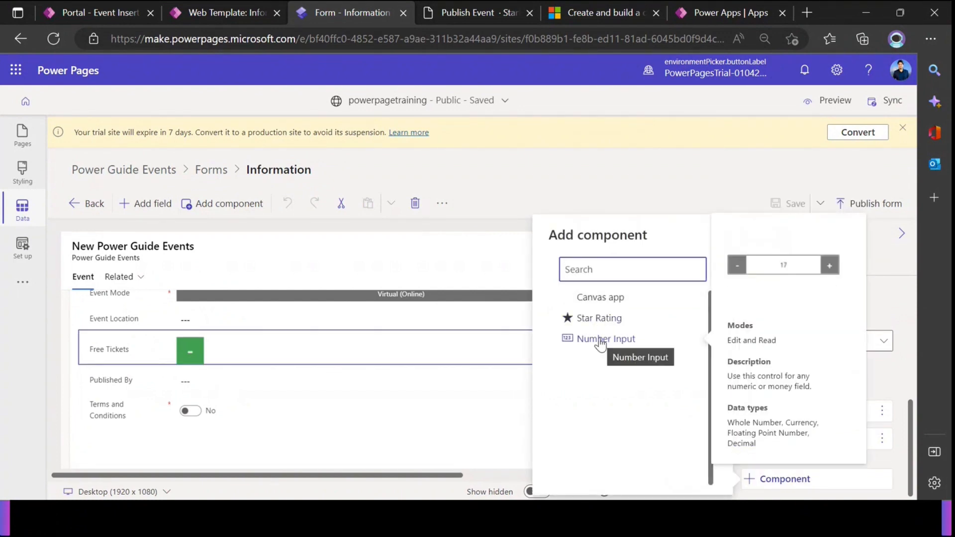
left_click(304, 410)
Select the Event Mode field, inspect its available components including Option set, and close the list without adding any
scroll(298, 378, "up", 1)
left_click(230, 348)
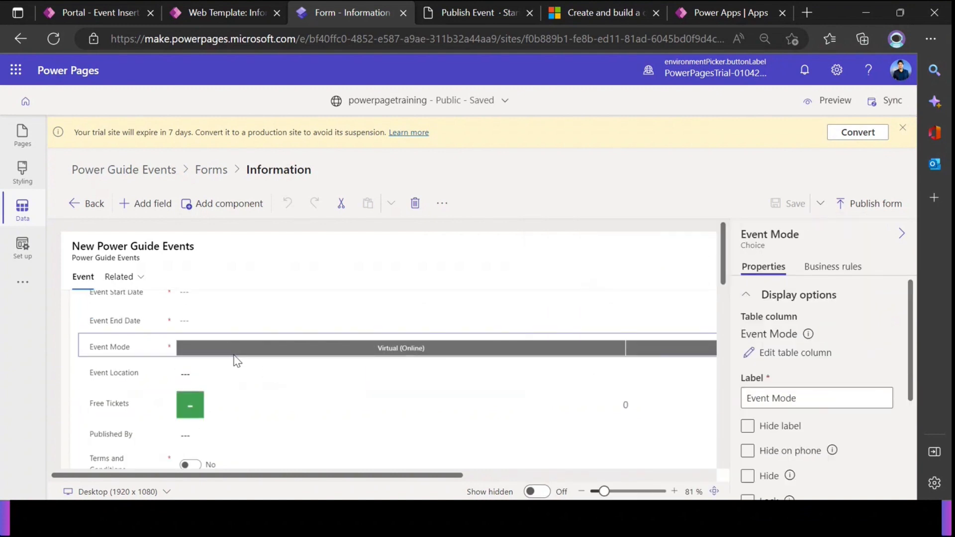
scroll(786, 428, "down", 3)
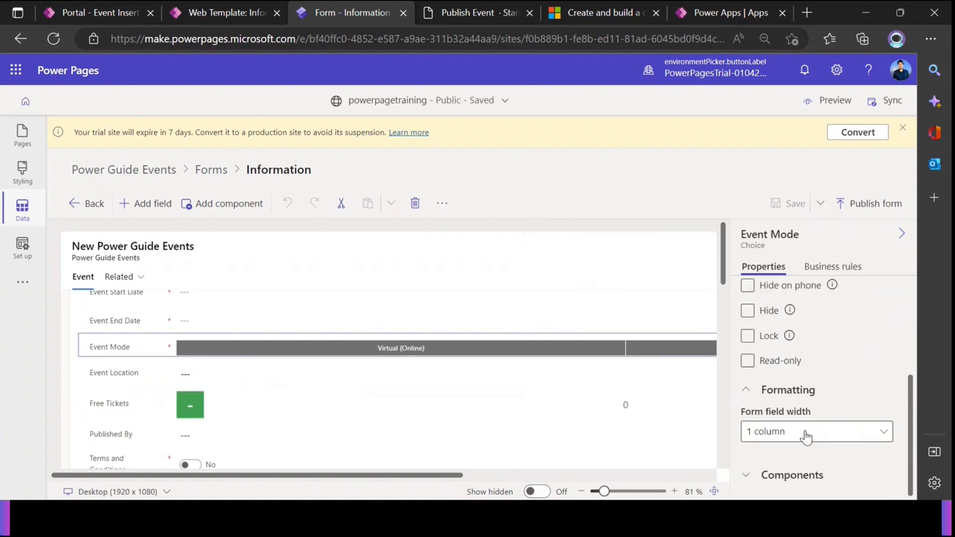
left_click(798, 478)
left_click(791, 481)
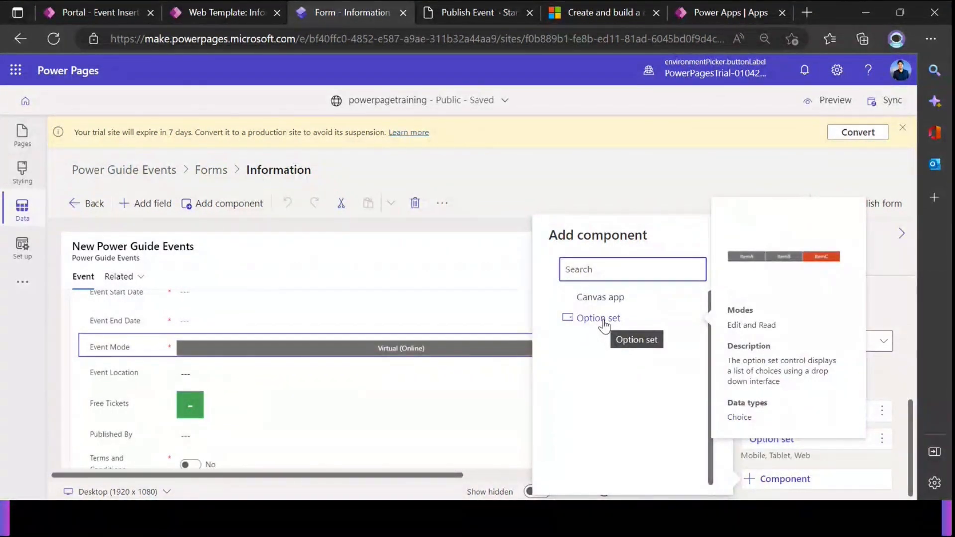
left_click(503, 199)
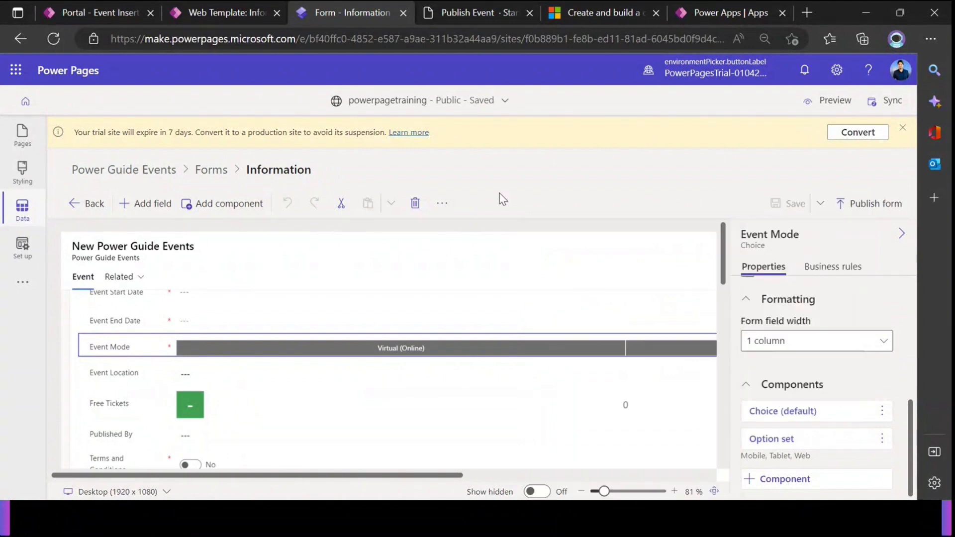
Review the Information form's fields from Event Name to Published By, briefly consulting the "Create and build a code component" article in between
scroll(350, 311, "up", 5)
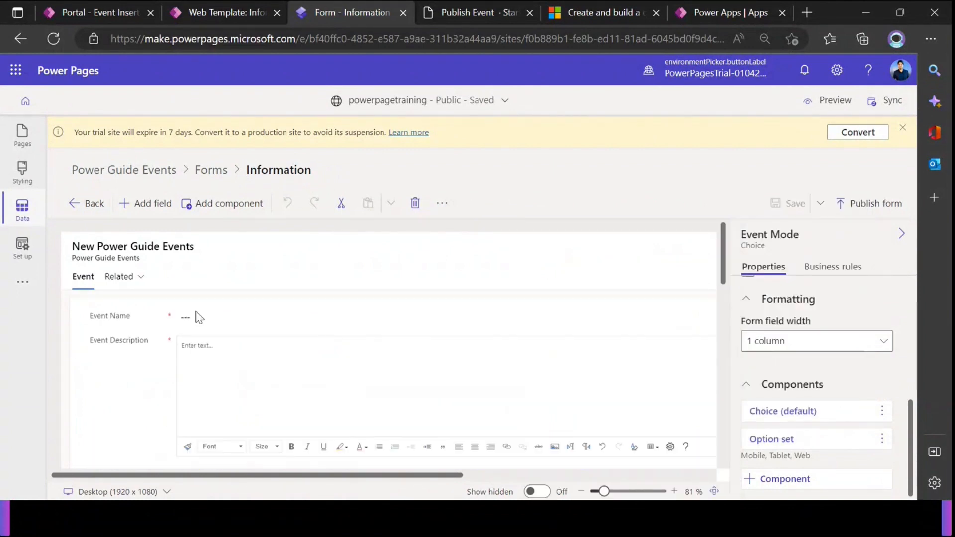
scroll(201, 323, "down", 3)
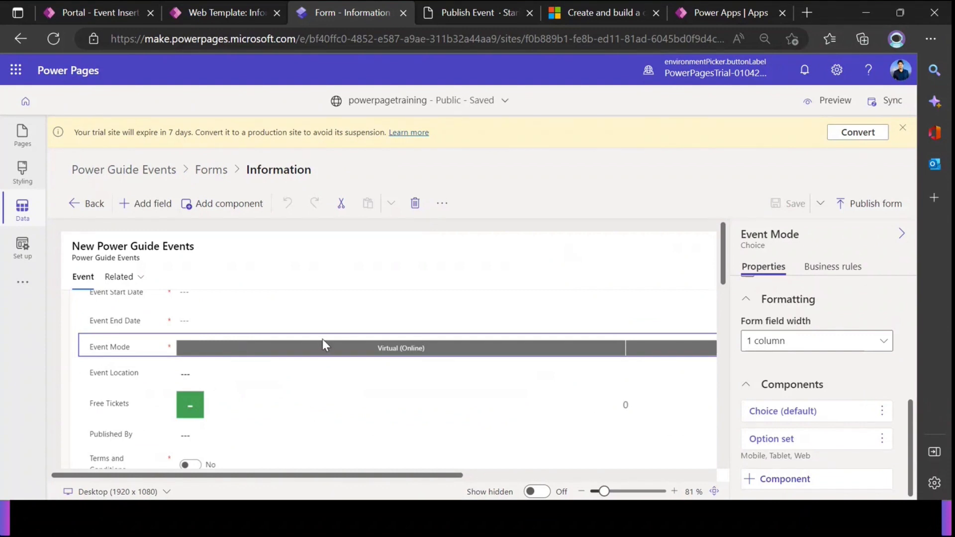
scroll(241, 371, "up", 3)
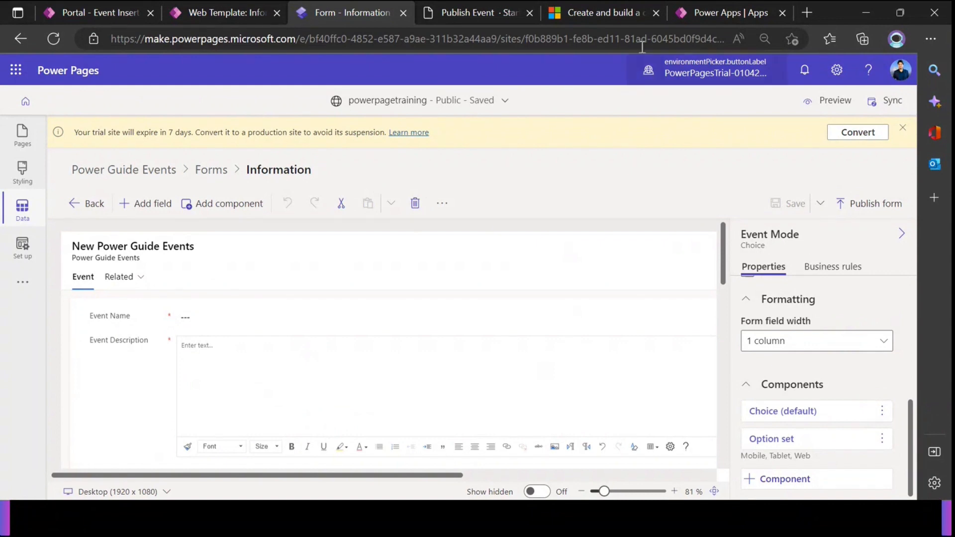
left_click(585, 12)
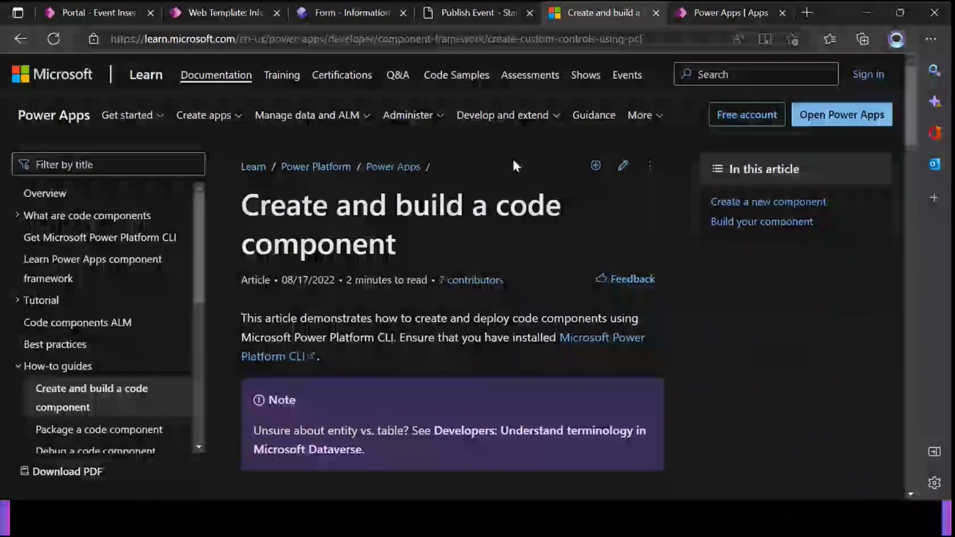
left_click(363, 12)
scroll(229, 351, "down", 3)
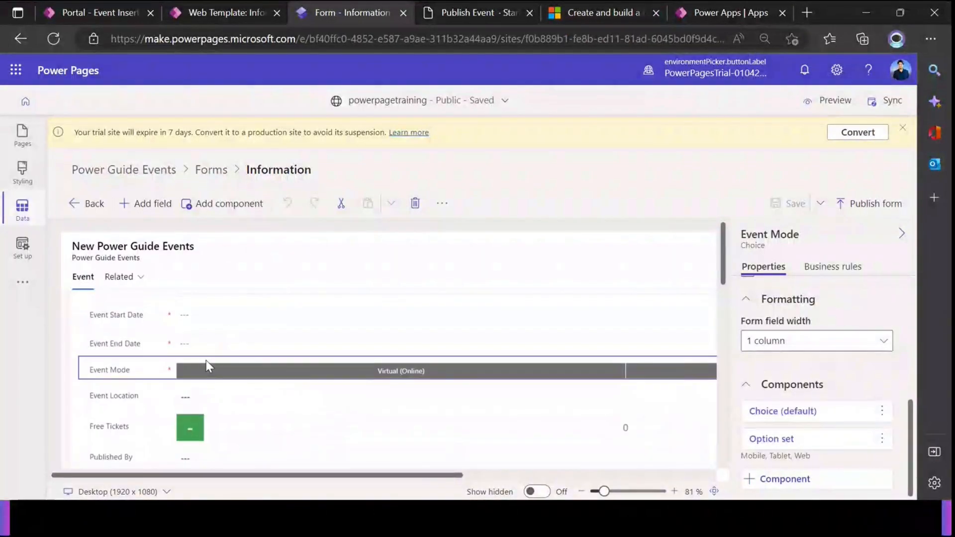
scroll(256, 397, "up", 3)
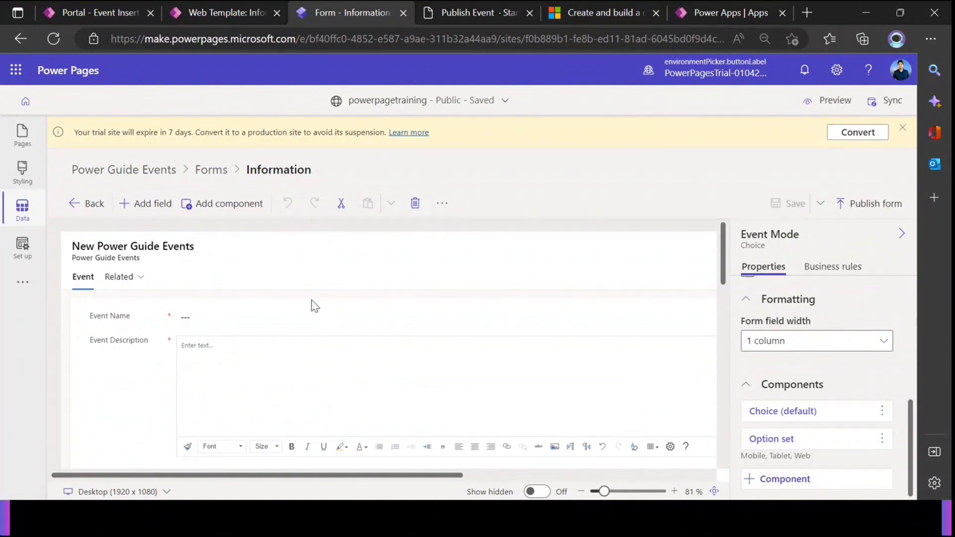
scroll(318, 304, "down", 1)
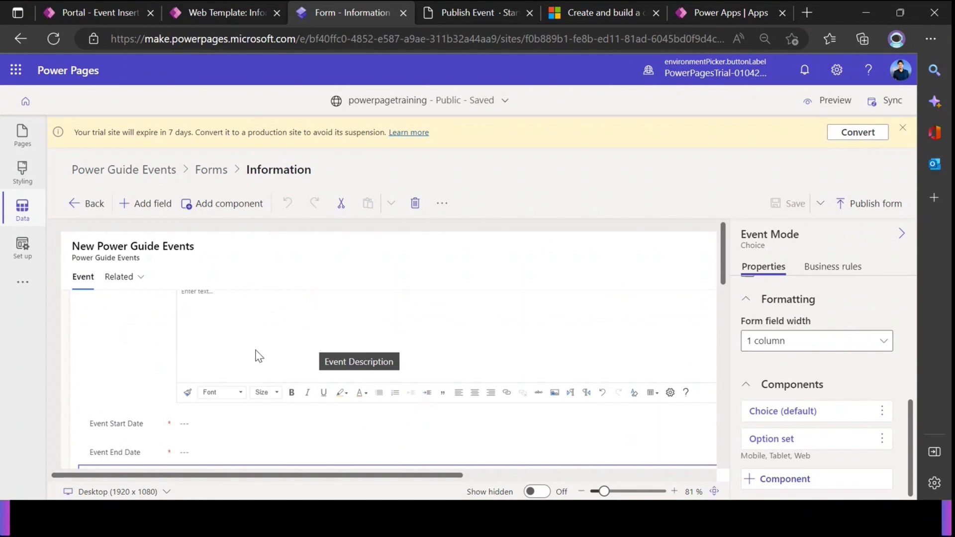
scroll(256, 353, "up", 1)
scroll(251, 352, "down", 3)
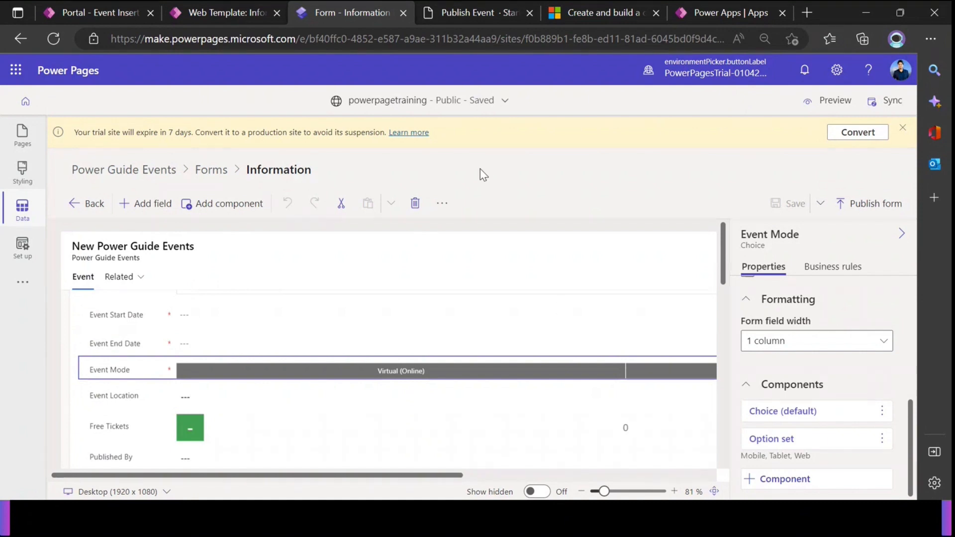
scroll(321, 301, "up", 3)
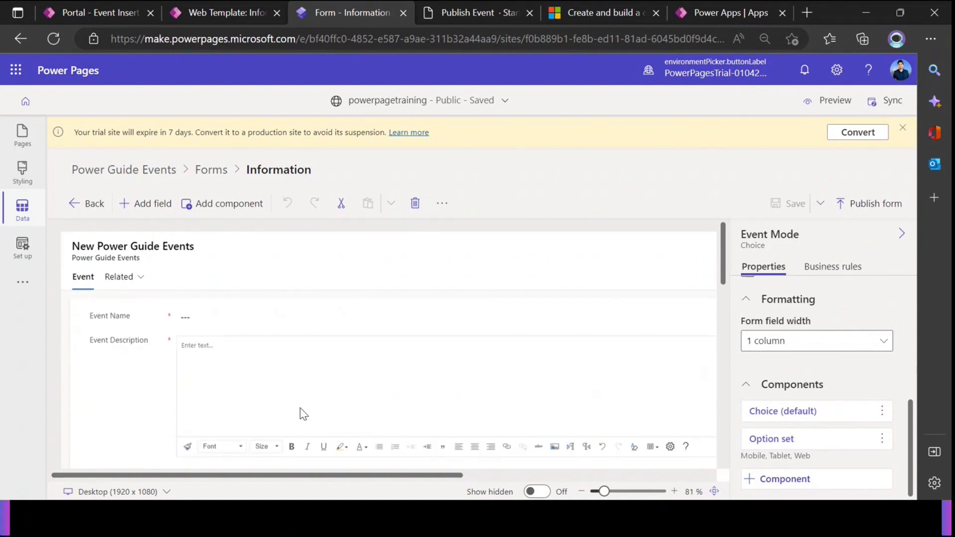
Review the fields on the live Publish Event page, comparing them with the fields of the Information form
scroll(304, 370, "down", 5)
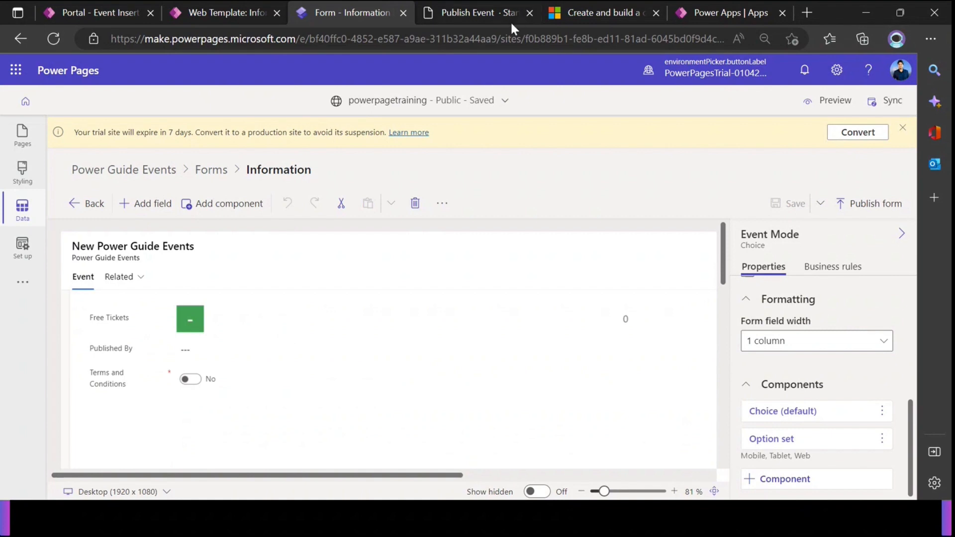
left_click(473, 13)
scroll(335, 248, "up", 10)
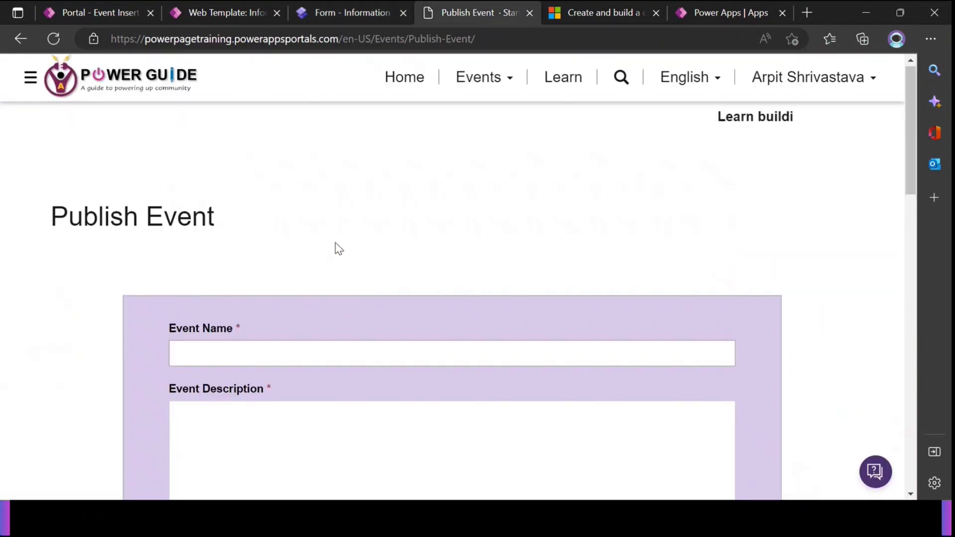
scroll(281, 231, "down", 6)
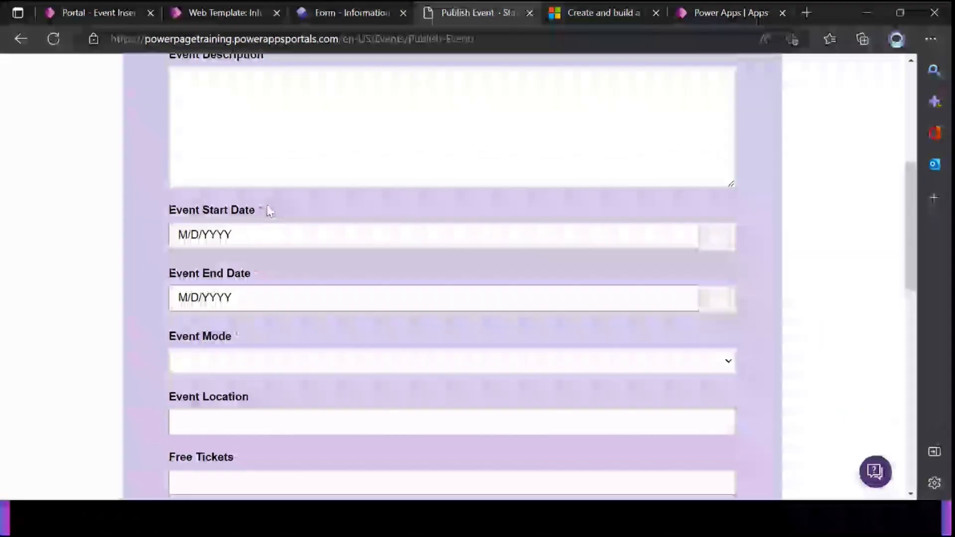
scroll(276, 278, "down", 4)
scroll(271, 309, "up", 9)
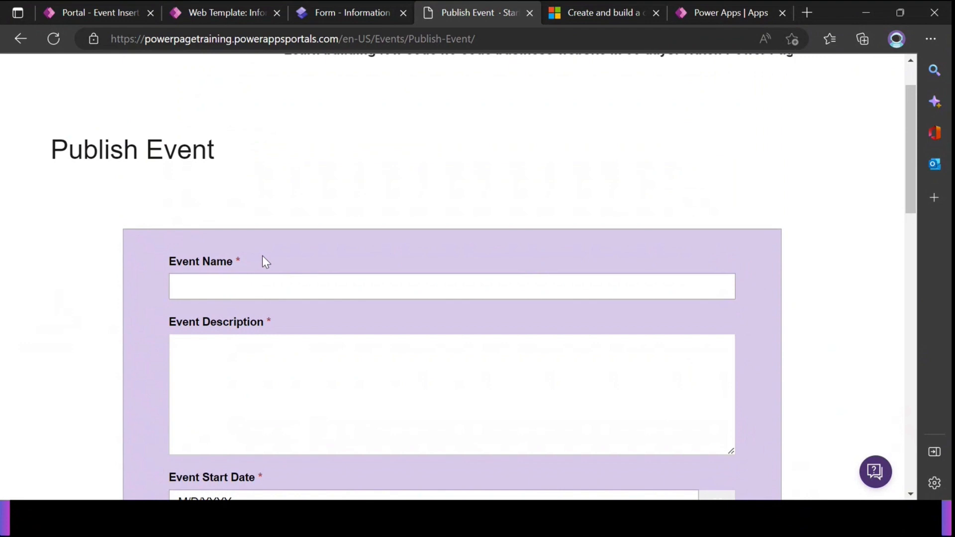
scroll(96, 201, "up", 1)
left_click_drag(27, 210, 244, 220)
left_click(320, 270)
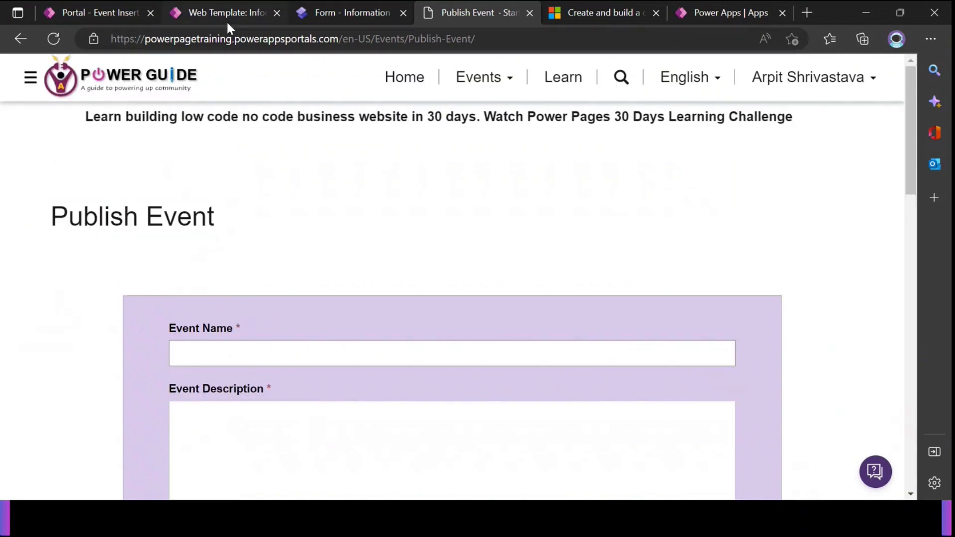
Switch to the Portal Management app and open its list of Basic Forms
left_click(109, 14)
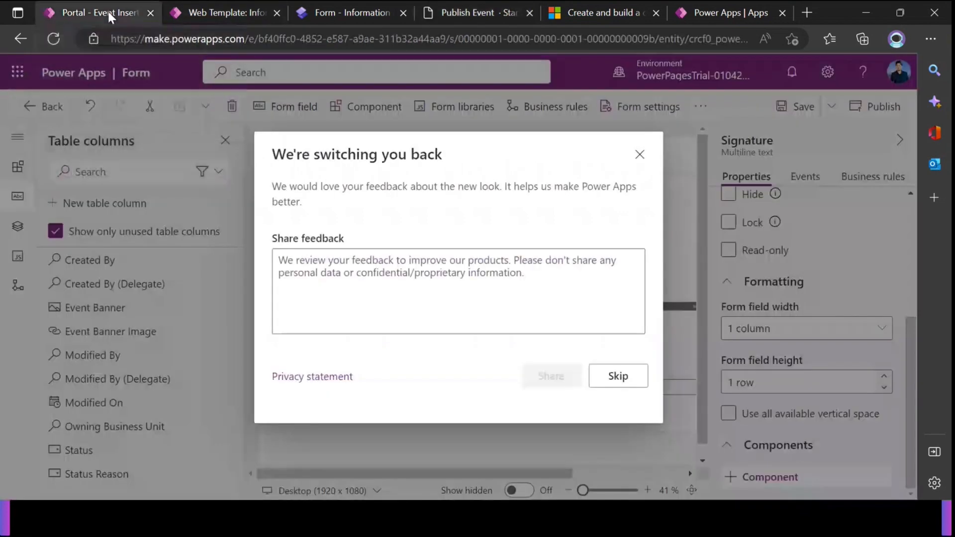
left_click(213, 9)
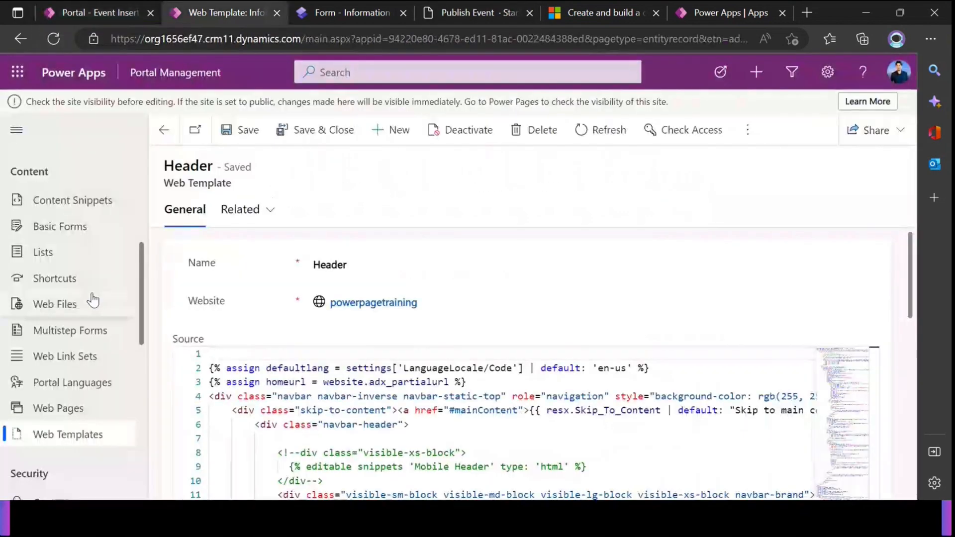
scroll(92, 307, "up", 5)
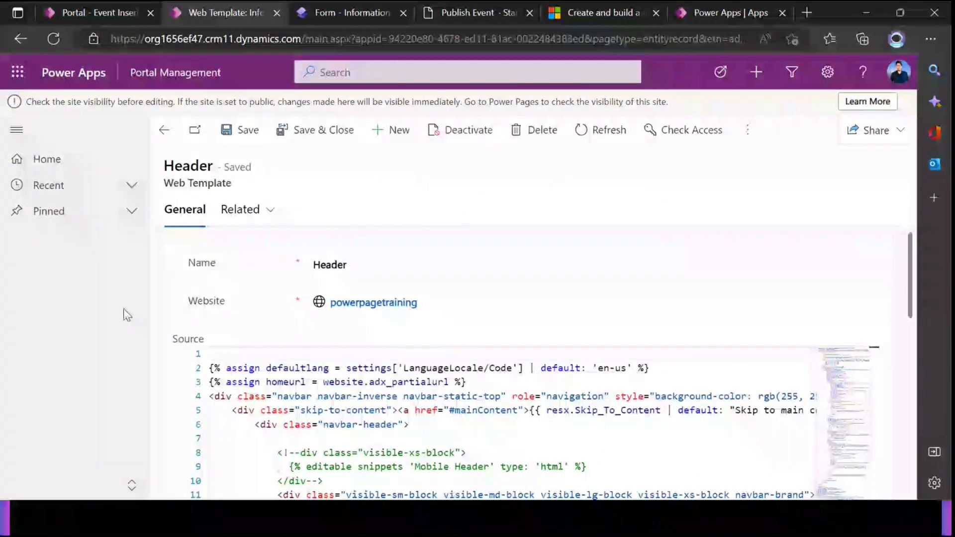
left_click(118, 276)
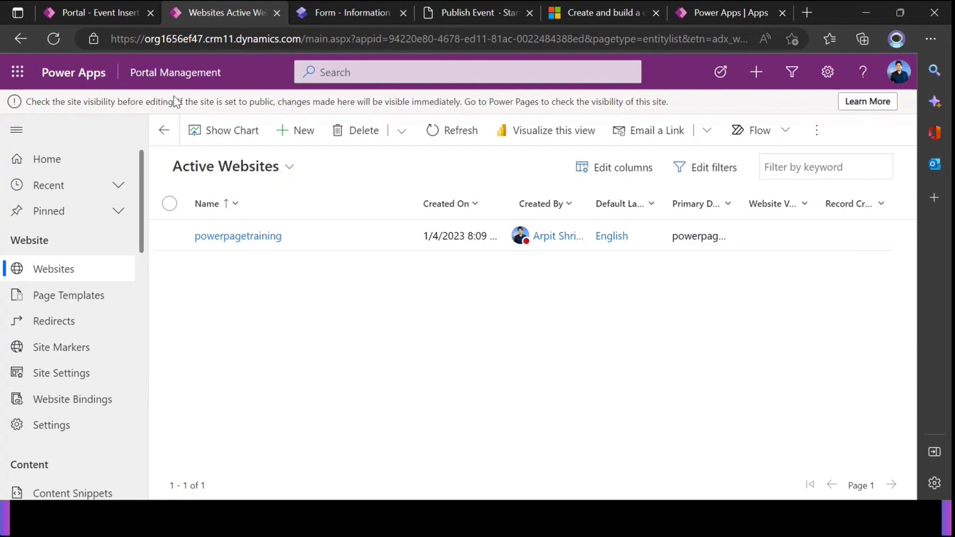
scroll(69, 342, "down", 6)
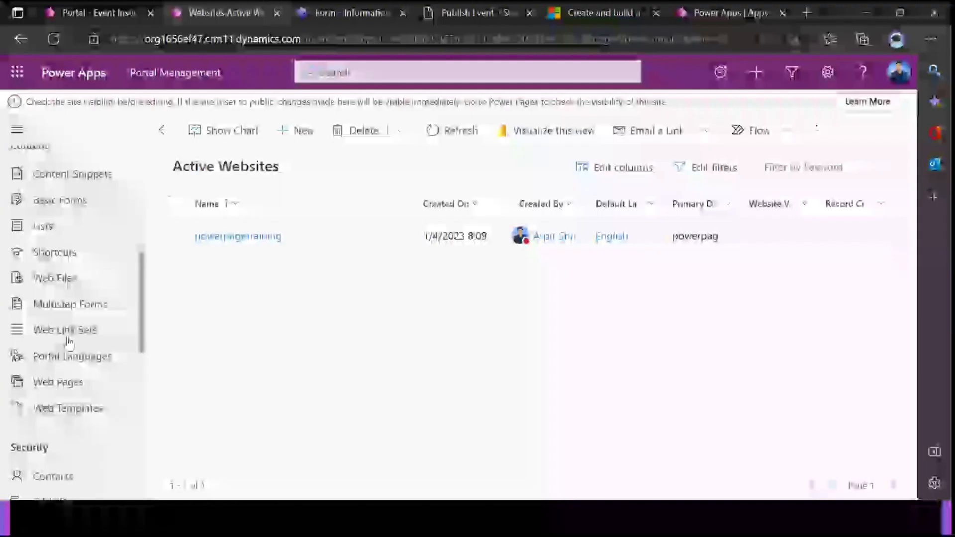
left_click(64, 199)
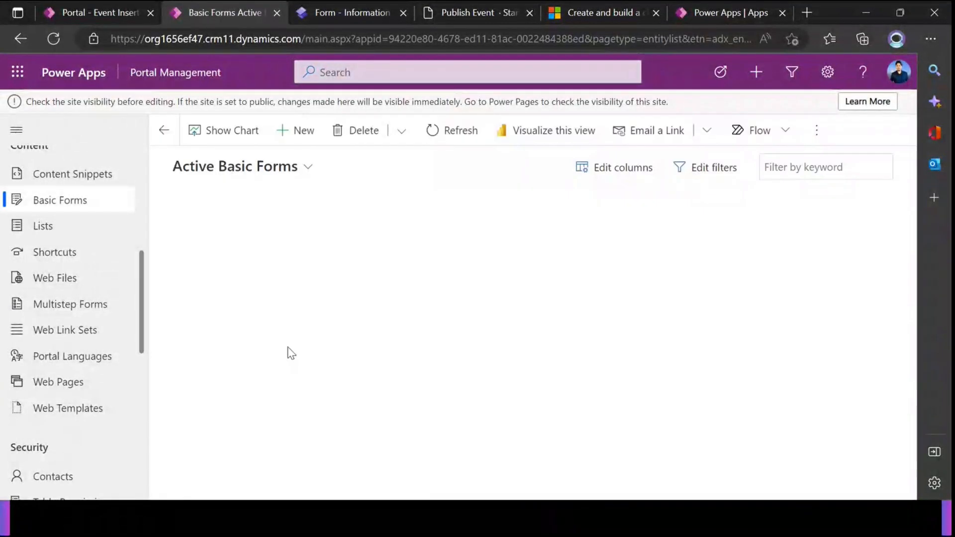
Open the Publish Event Form basic form and show its related Basic Form Metadata records
left_click(240, 330)
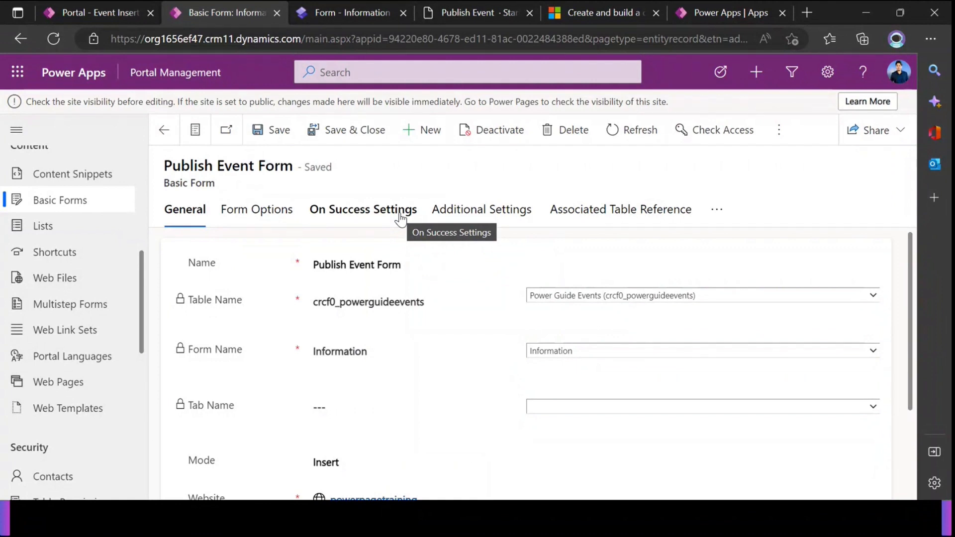
left_click(716, 211)
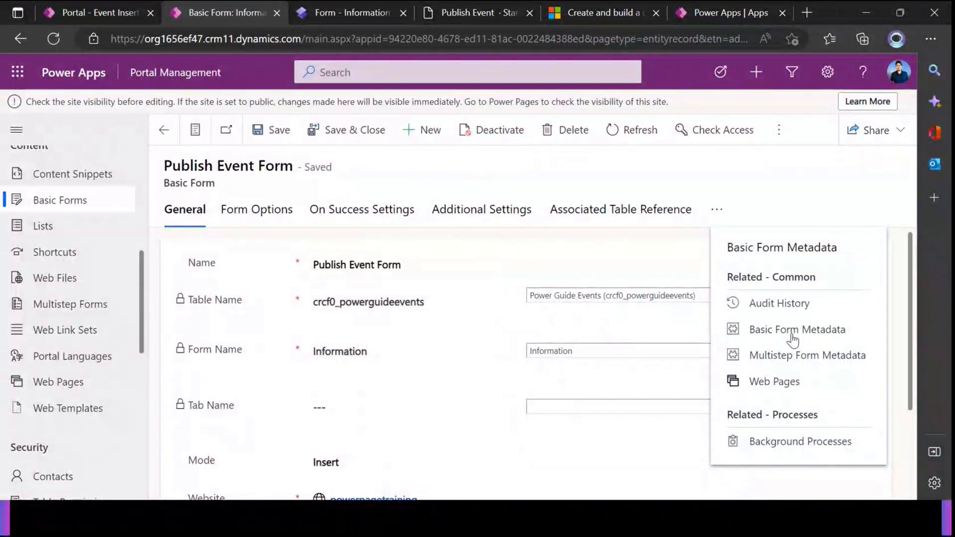
left_click(777, 330)
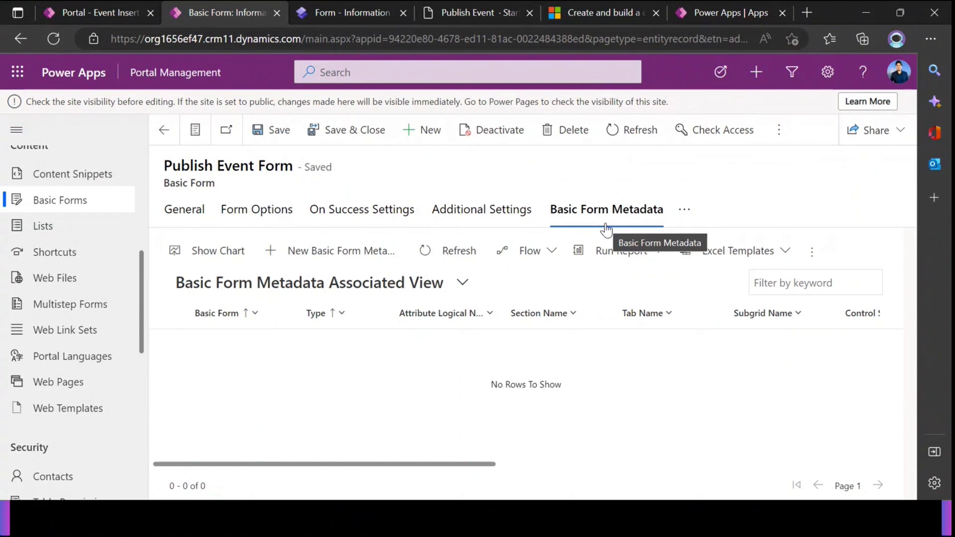
Check the Information form's Free Tickets and Event Description fields against the Publish Event page and the basic form's metadata list
left_click(358, 10)
left_click(192, 330)
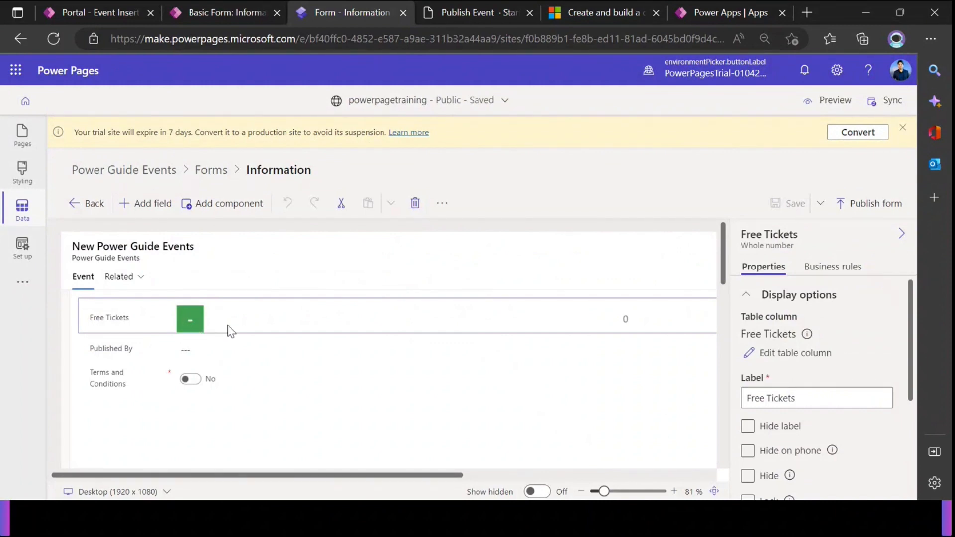
scroll(149, 325, "up", 1)
scroll(214, 338, "up", 3)
scroll(212, 334, "down", 4)
left_click(478, 11)
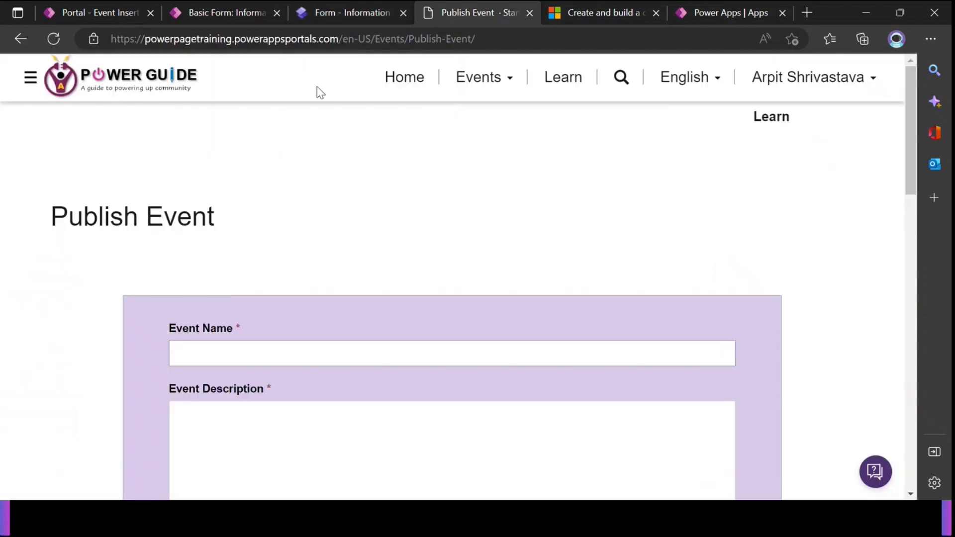
left_click(231, 10)
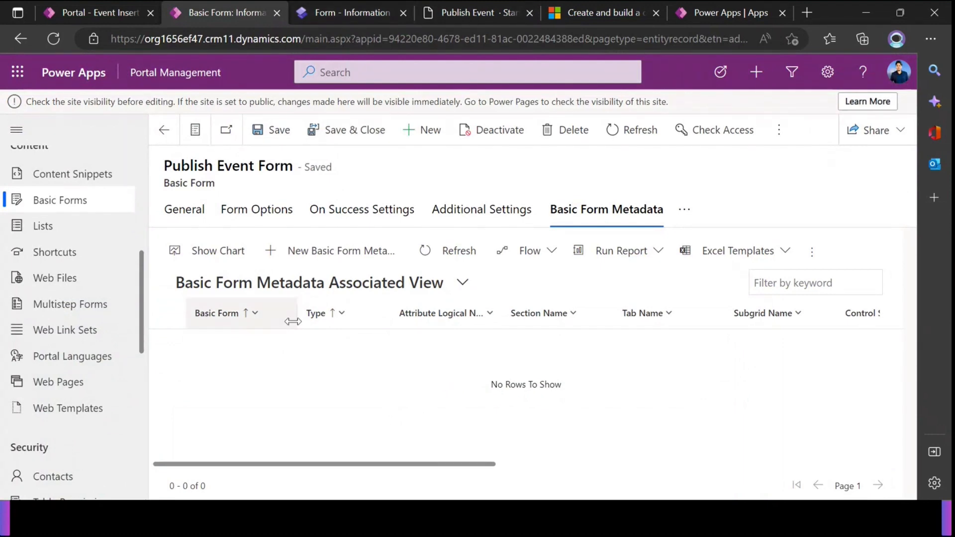
left_click(343, 13)
scroll(259, 311, "up", 5)
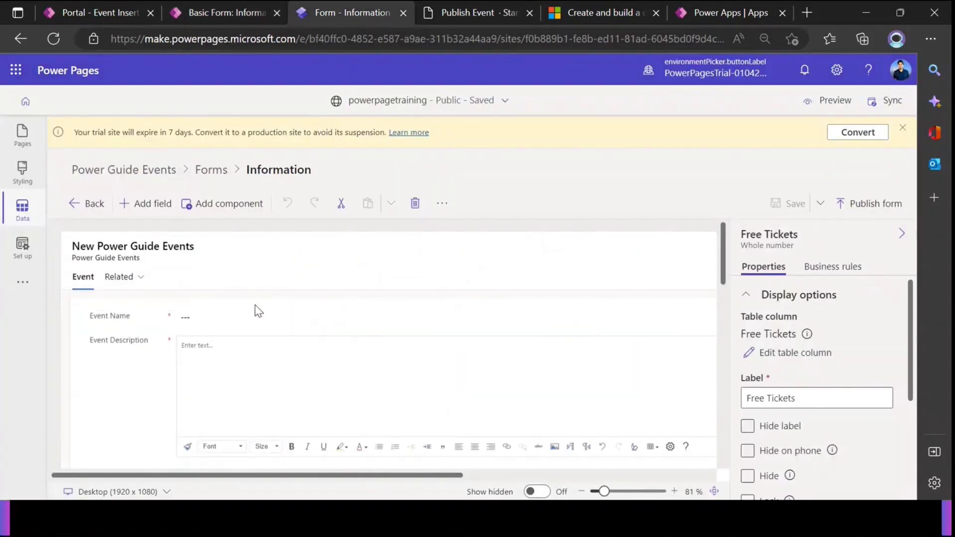
left_click(140, 369)
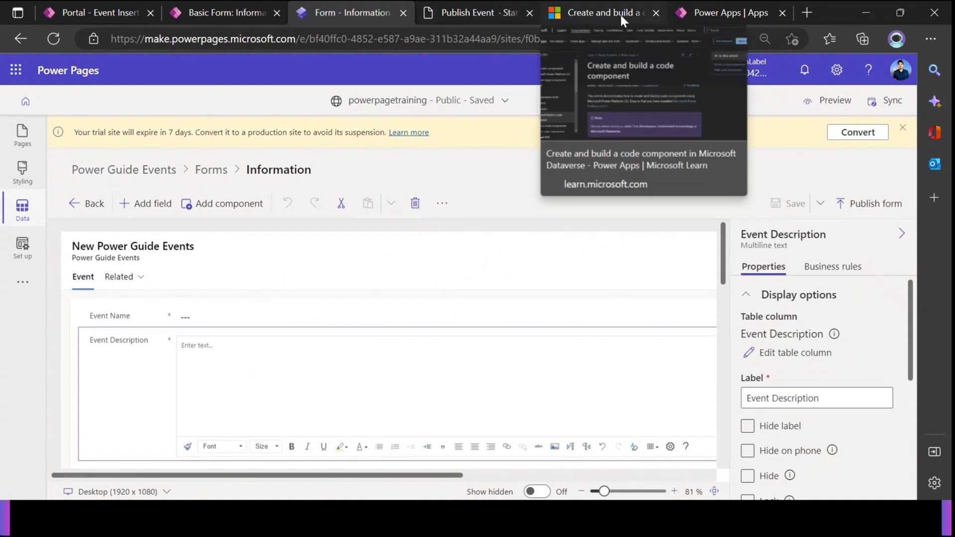
Start a new Basic Form Metadata record for Publish Event Form with type Attribute and the attribute Event Description (crcf0_eventdescription)
left_click(217, 18)
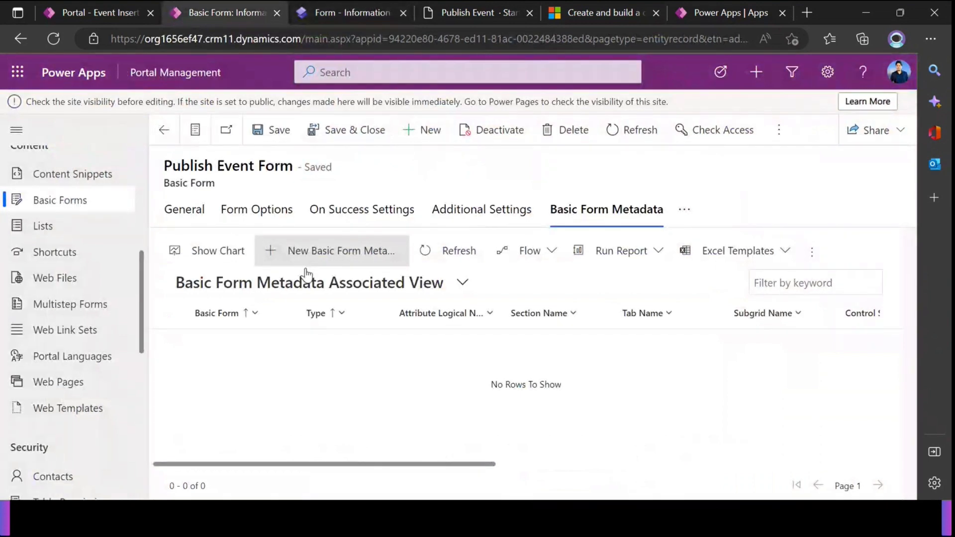
left_click(344, 253)
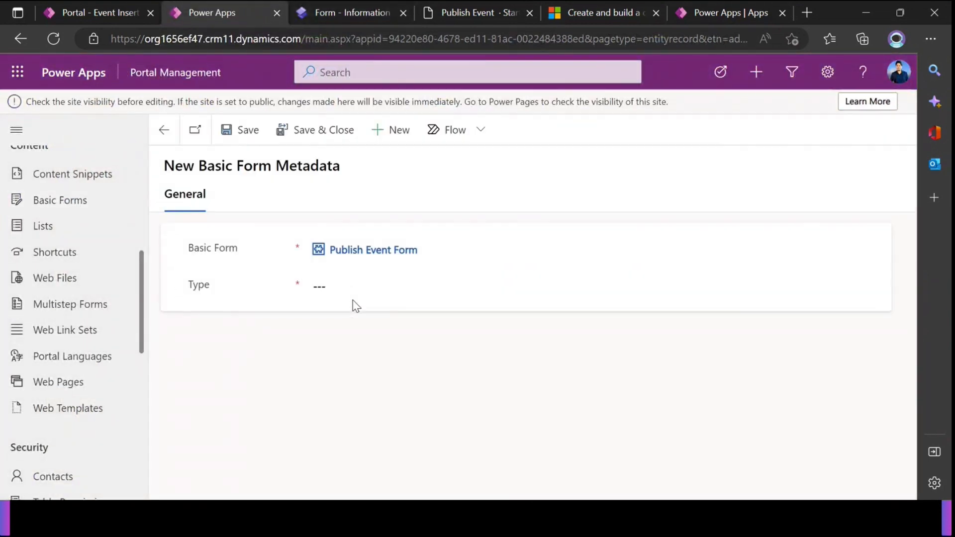
left_click(353, 299)
left_click(342, 324)
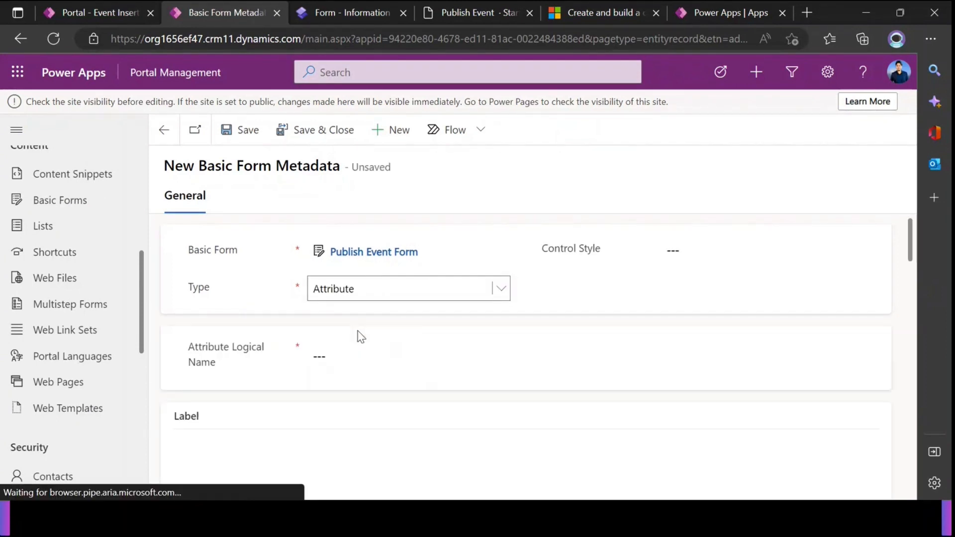
left_click(561, 348)
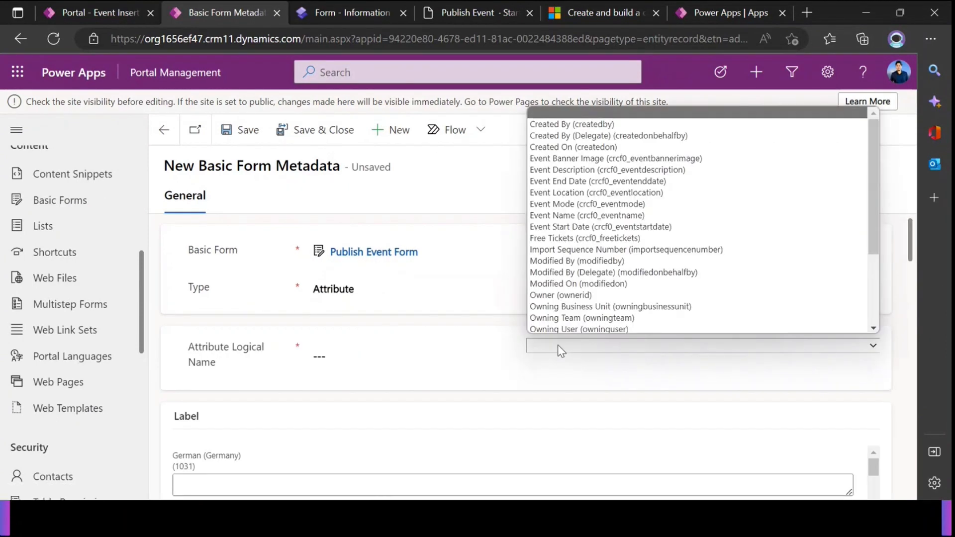
key("e")
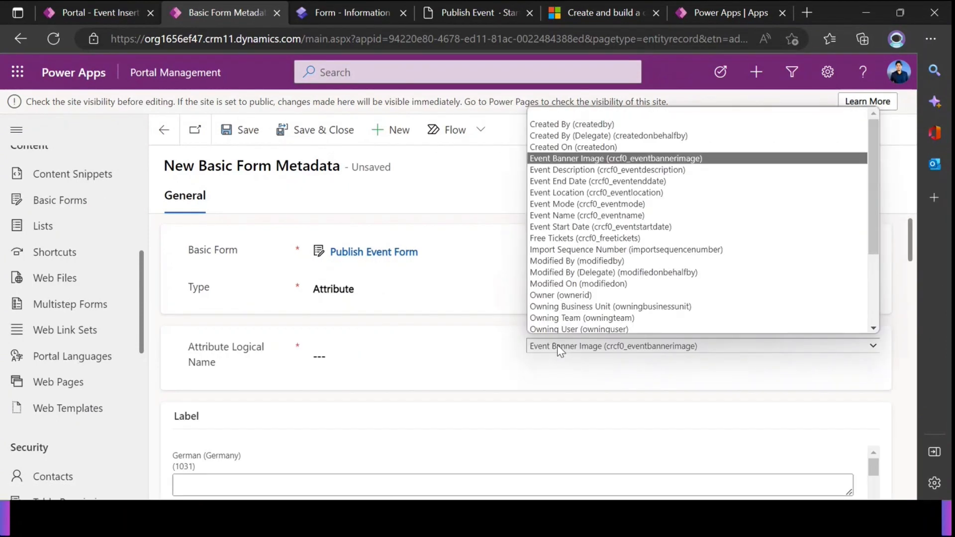
left_click(622, 170)
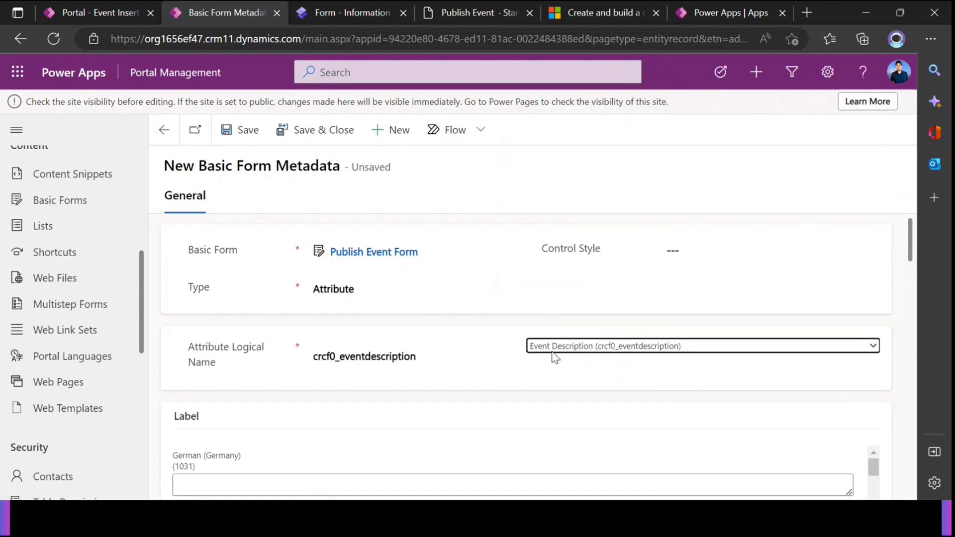
Set the new metadata record's Control Style to Code component
left_click_drag(539, 248, 604, 261)
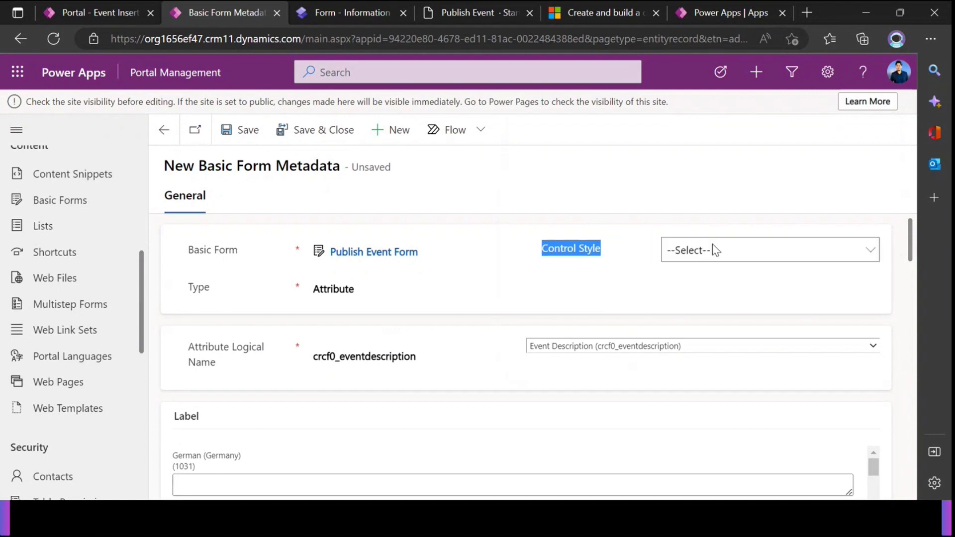
left_click(715, 250)
left_click(715, 416)
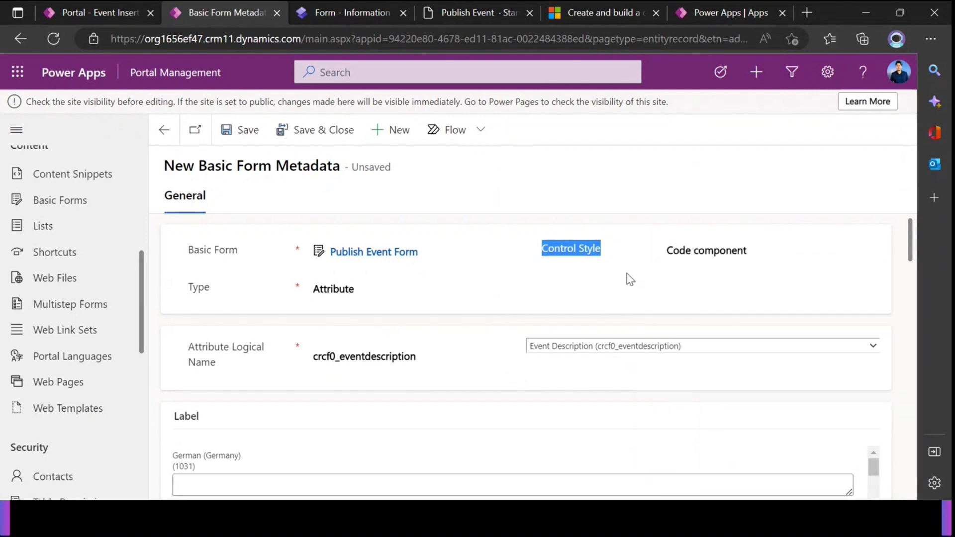
left_click(585, 254)
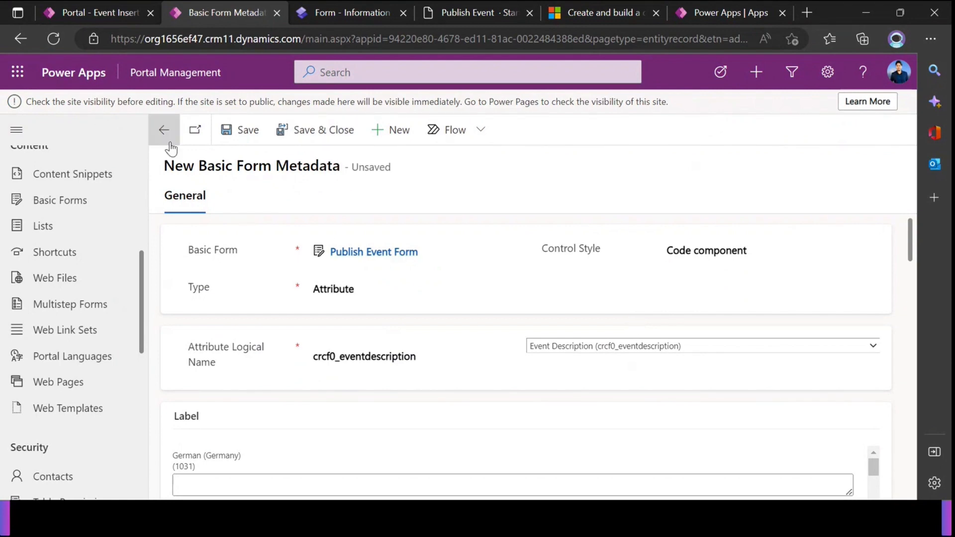
Review the Information form's remaining fields in Power Pages, including Free Tickets, Terms and Conditions and Signature
left_click(354, 13)
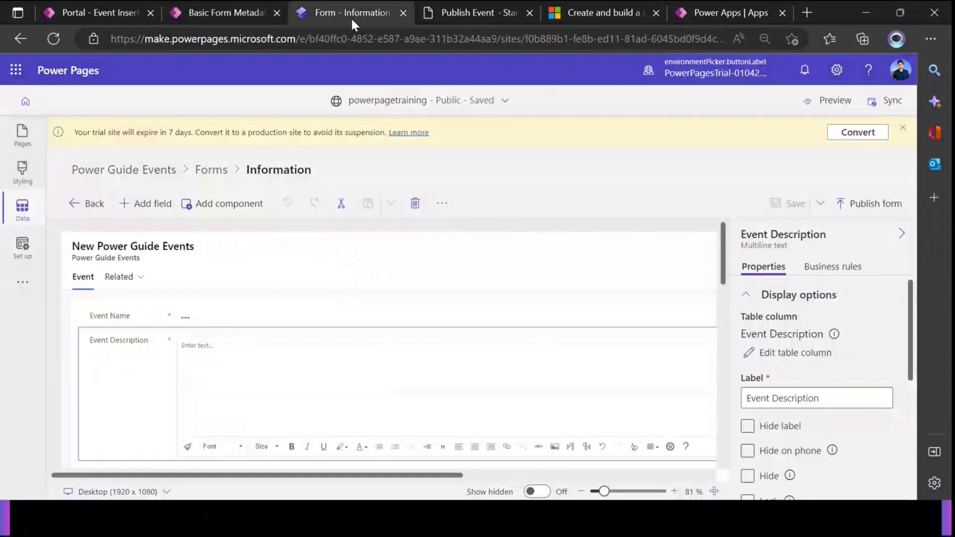
scroll(217, 351, "down", 2)
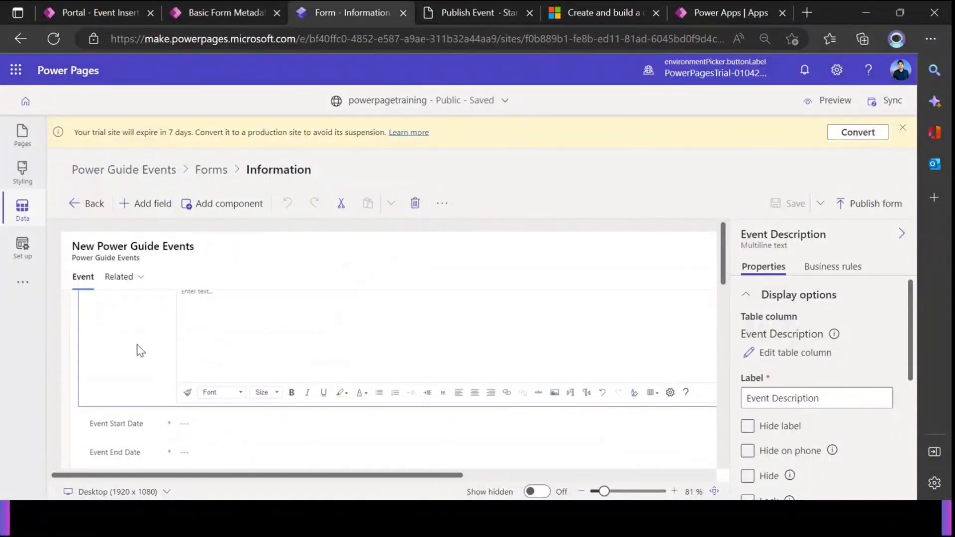
scroll(136, 351, "down", 4)
scroll(138, 345, "up", 1)
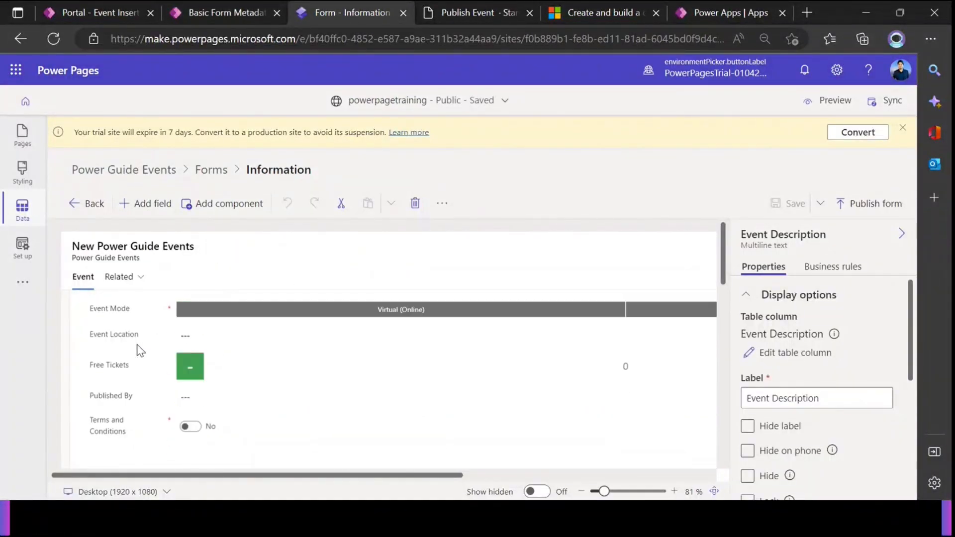
left_click(130, 375)
left_click(127, 431)
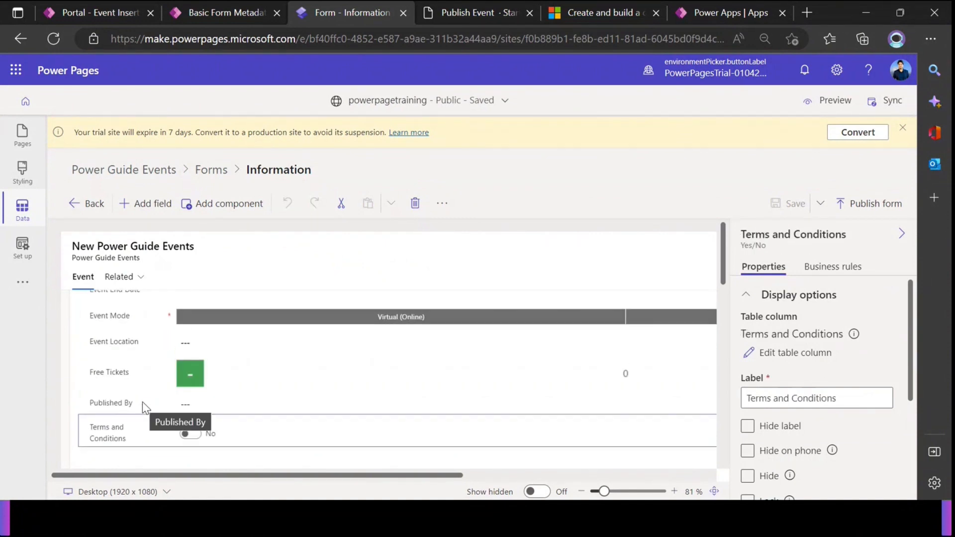
left_click(157, 382)
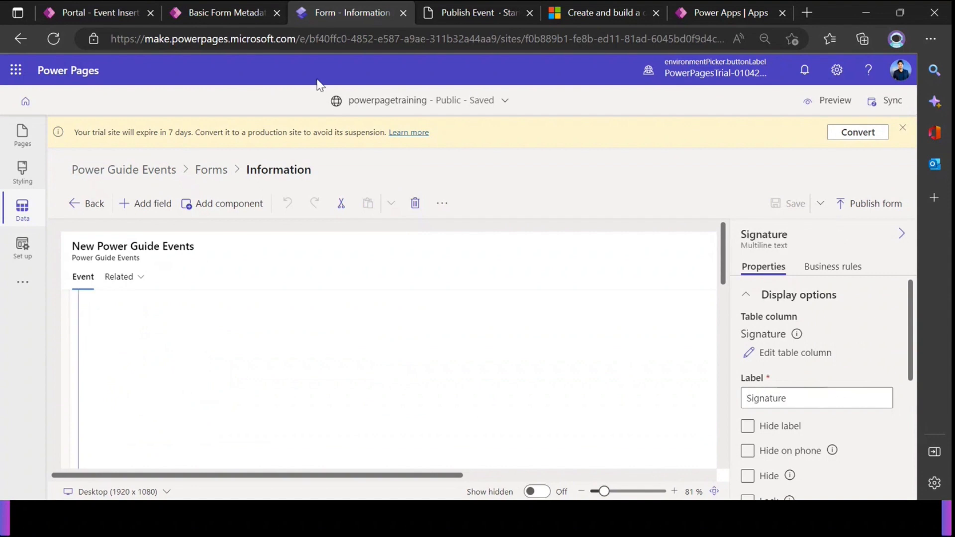
Return to Portal Management and discard the unsaved Basic Form Metadata record for Event Description
left_click(227, 12)
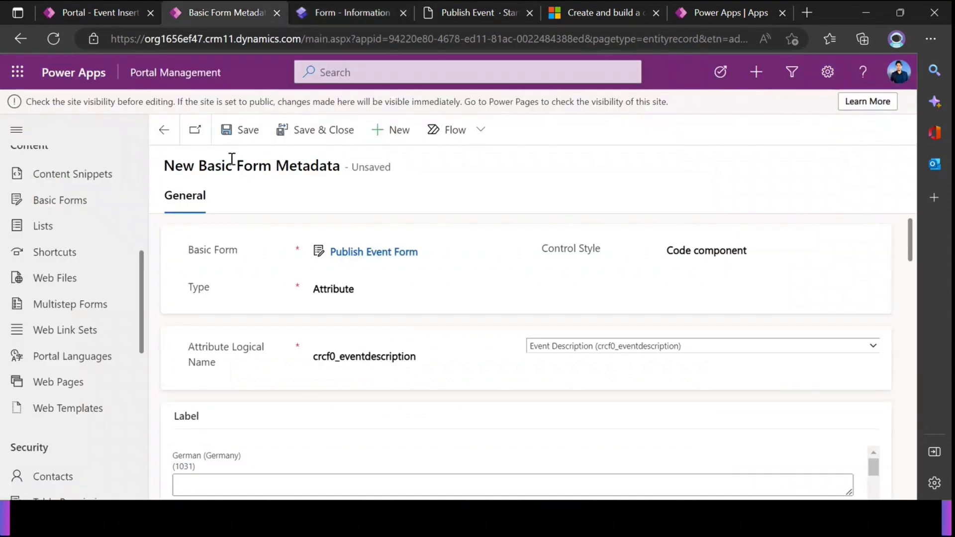
left_click(164, 130)
left_click(550, 353)
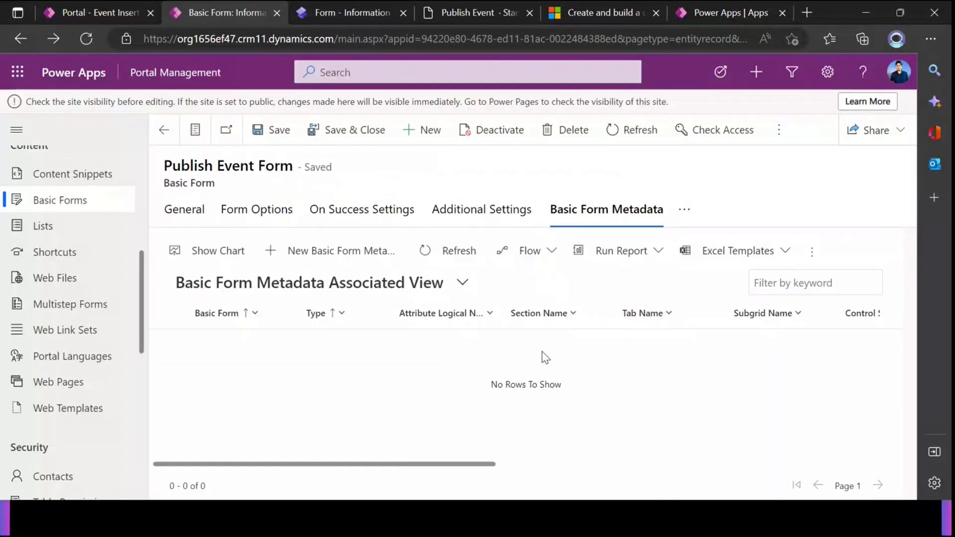
Show the inactive Basic Form Metadata records of Publish Event Form and activate all of them
left_click(463, 282)
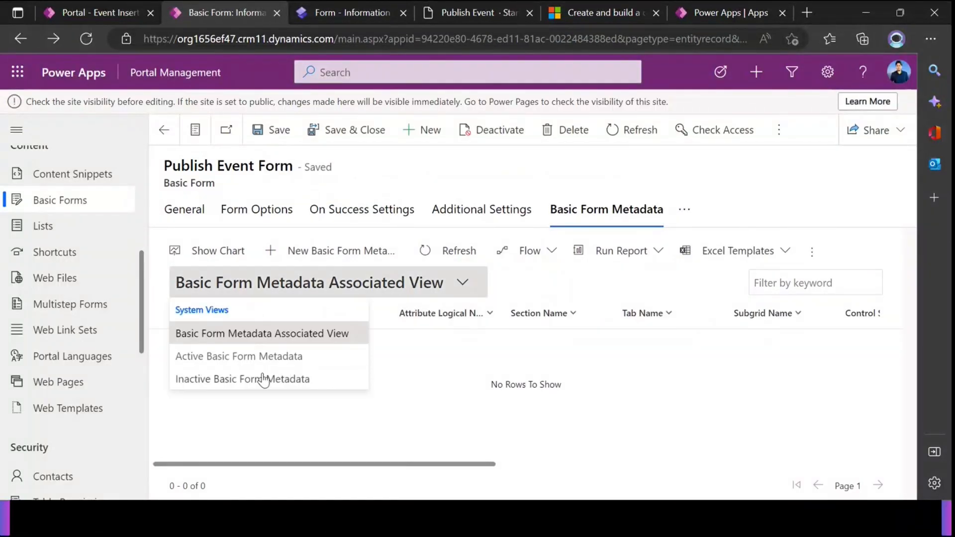
left_click(243, 379)
scroll(279, 380, "down", 2)
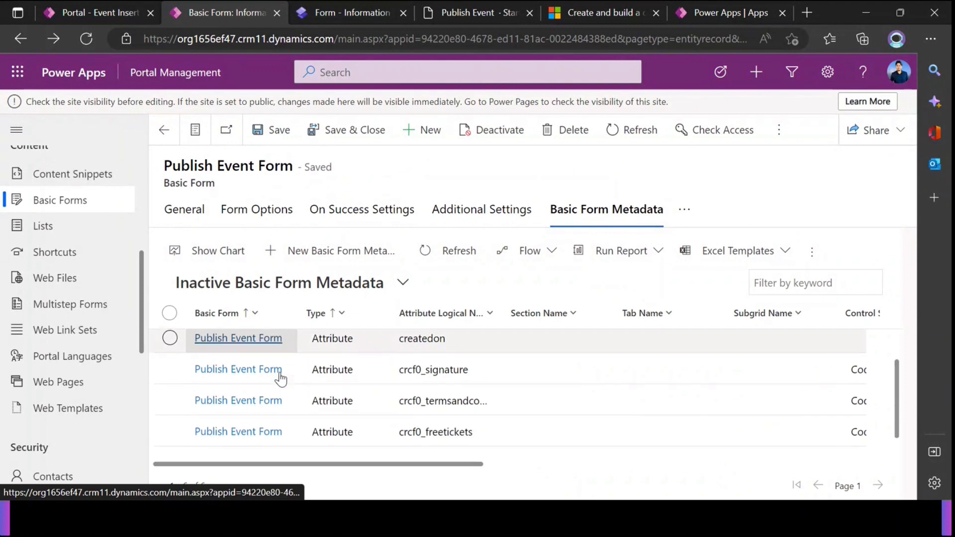
scroll(281, 380, "up", 2)
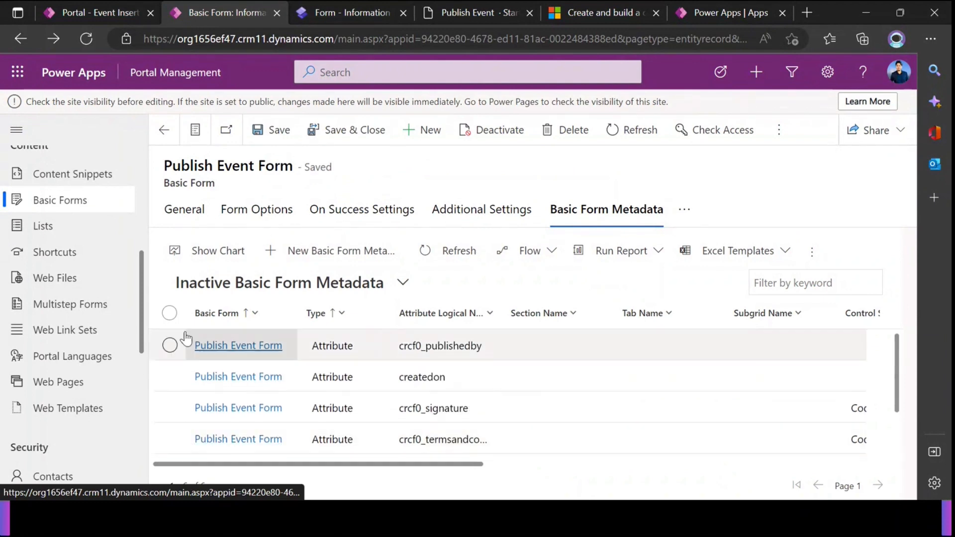
left_click(169, 313)
left_click(362, 261)
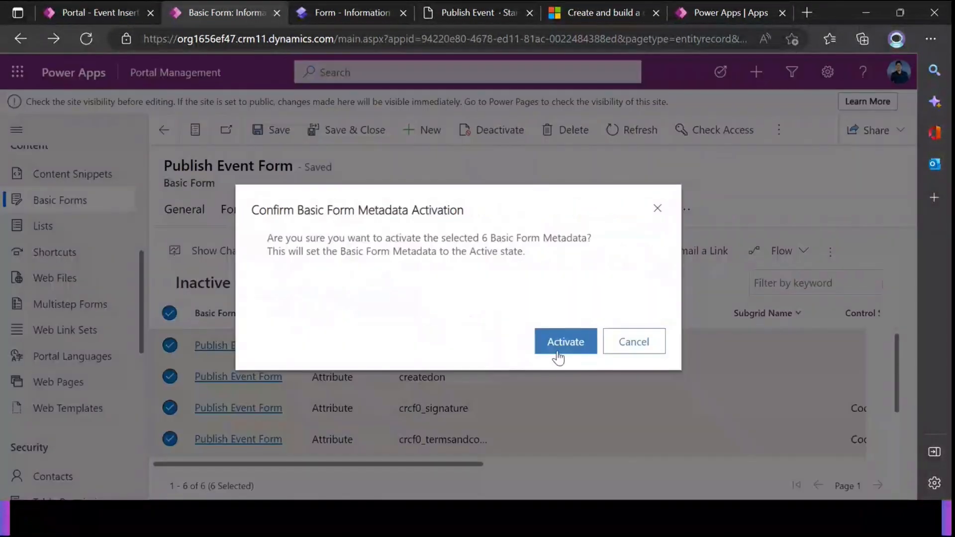
left_click(559, 343)
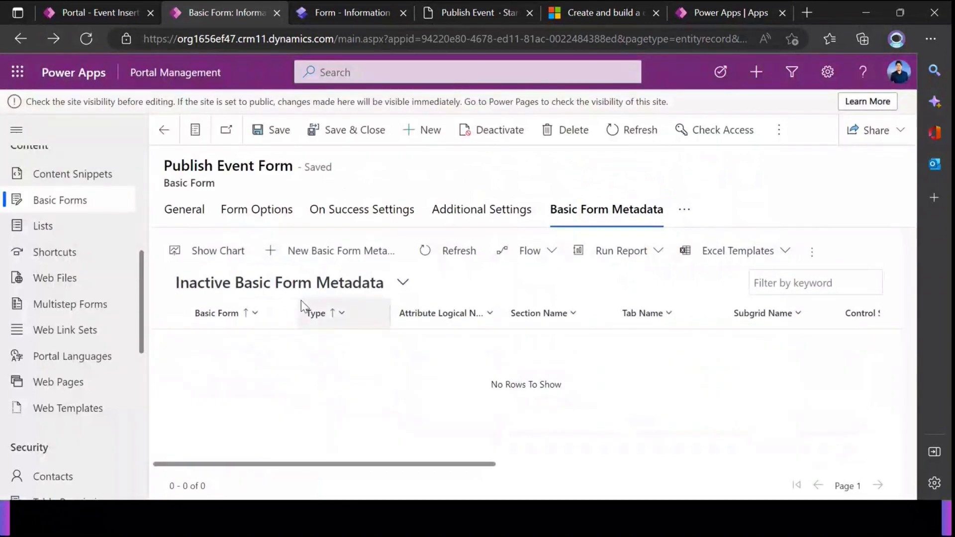
Switch the list to the Active Basic Form Metadata view and widen the Attribute Logical Name column to show full names
left_click(320, 280)
left_click(223, 357)
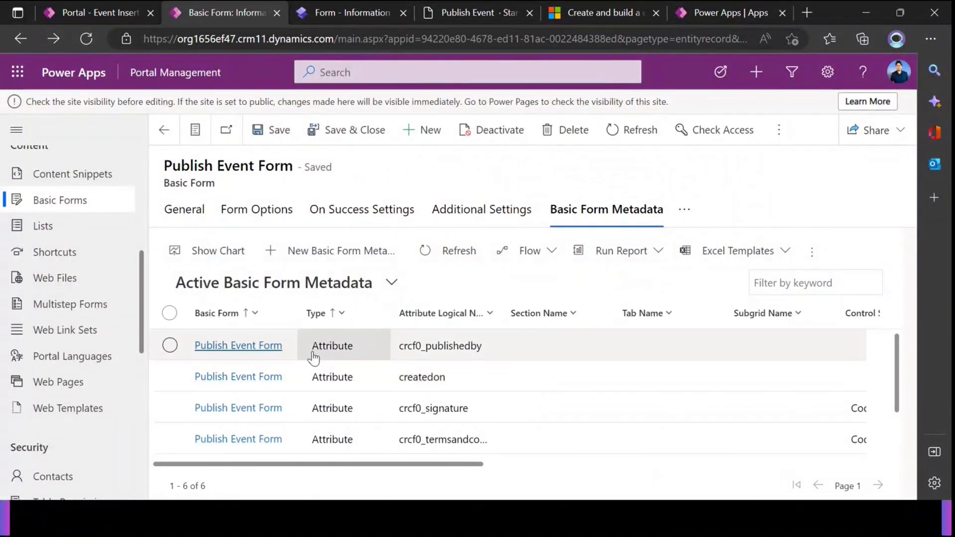
scroll(316, 359, "down", 2)
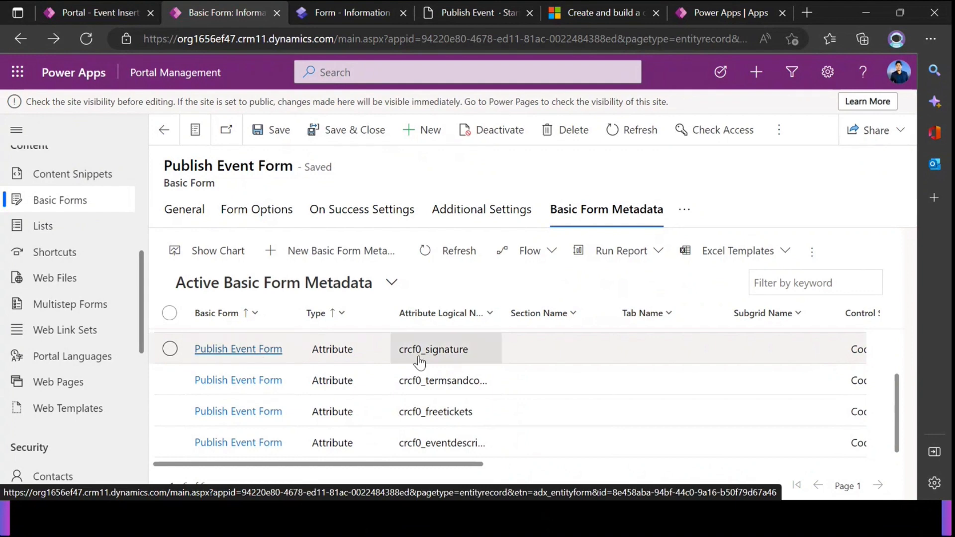
left_click_drag(500, 315, 594, 314)
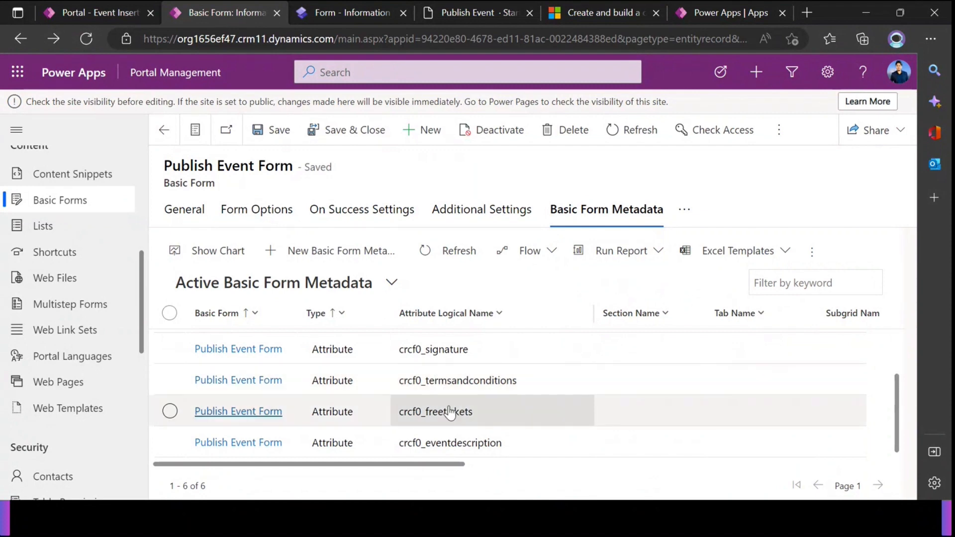
Check the Information form in Power Pages for the Free Tickets and Terms and Conditions fields
left_click(370, 12)
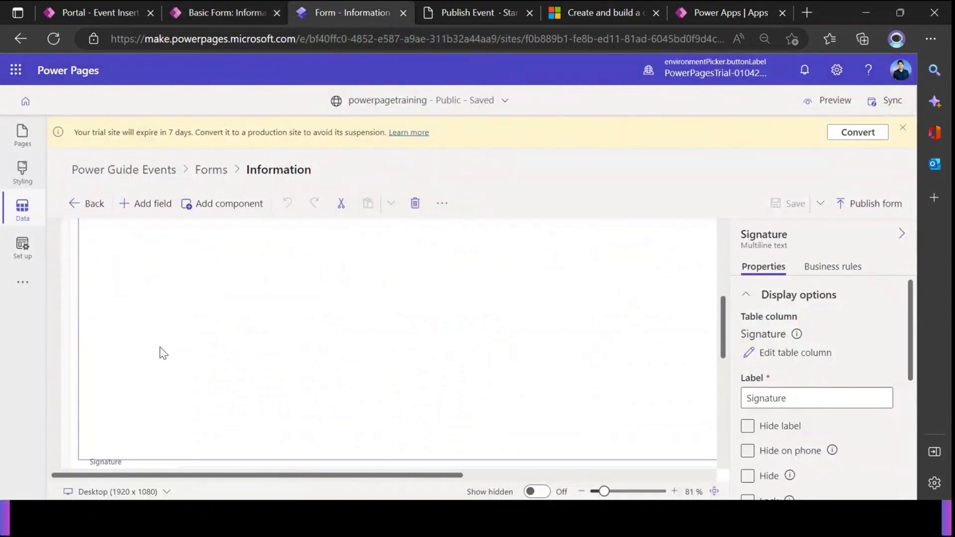
scroll(164, 353, "up", 10)
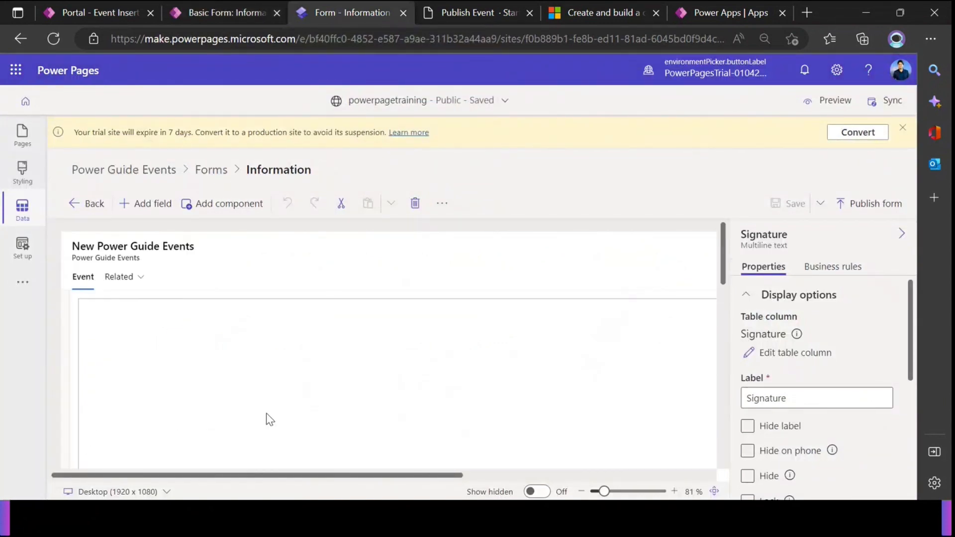
scroll(394, 385, "down", 5)
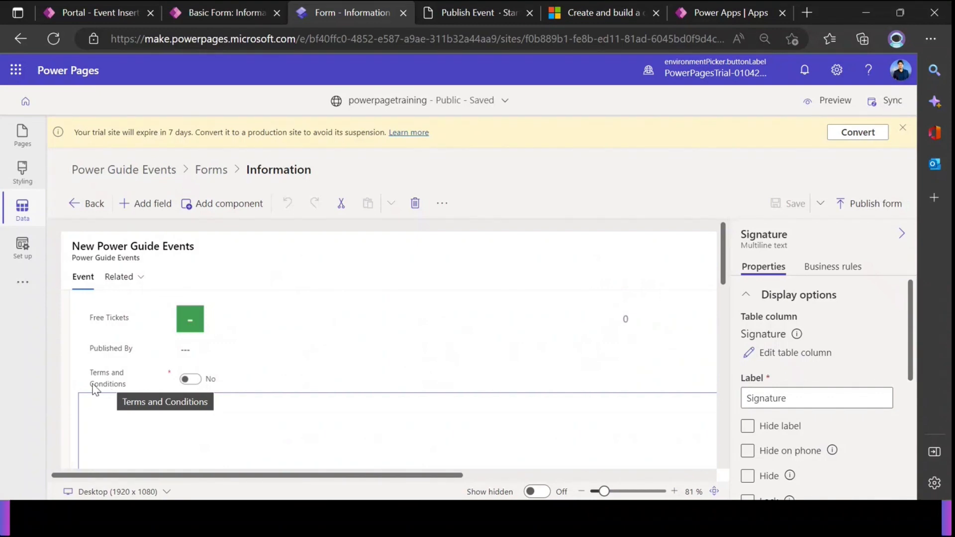
In Portal Management, open the crcf0_termsandconditions metadata record and examine its Control Style and English (United States) label
left_click(240, 15)
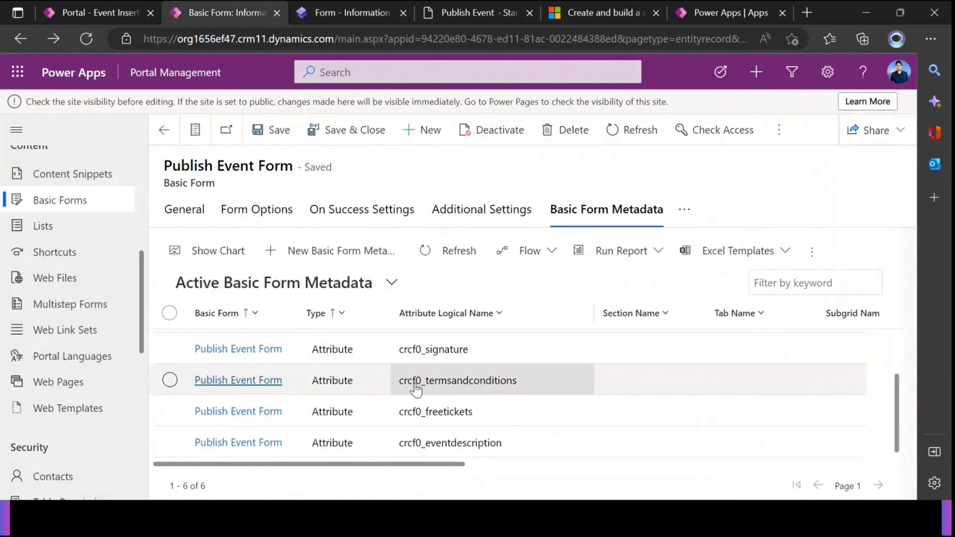
double_click(321, 381)
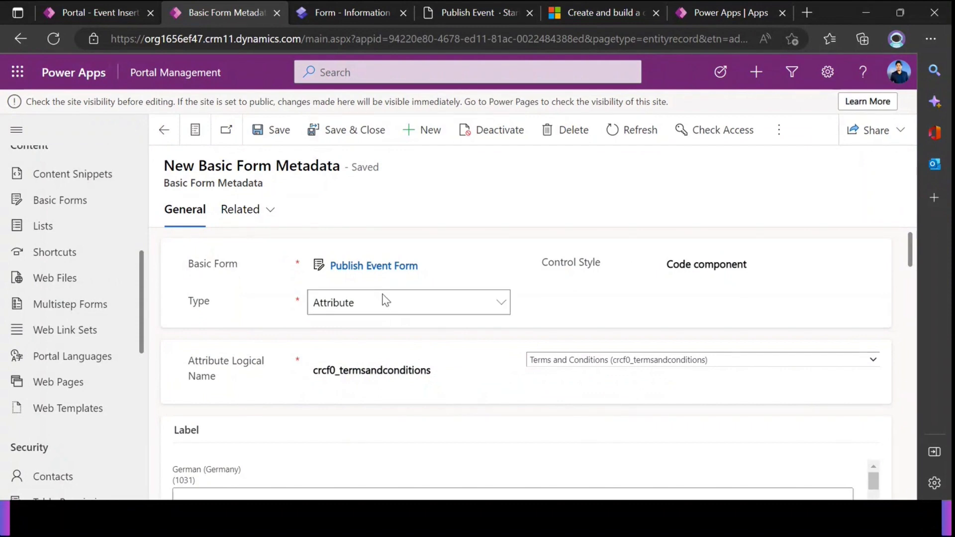
scroll(386, 299, "down", 2)
scroll(337, 334, "down", 3)
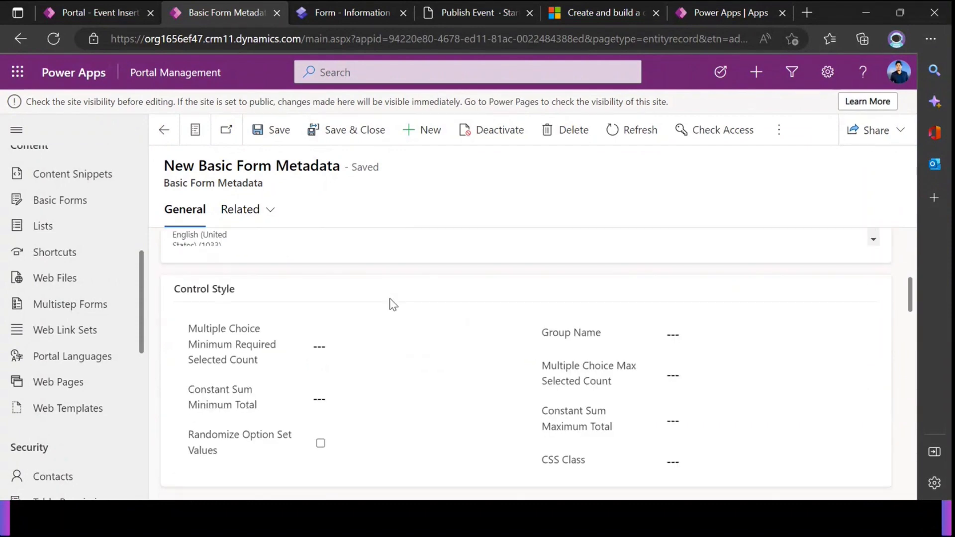
scroll(383, 298, "up", 2)
scroll(381, 297, "down", 1)
scroll(381, 297, "down", 1)
scroll(380, 296, "down", 1)
scroll(383, 302, "up", 1)
scroll(348, 299, "up", 1)
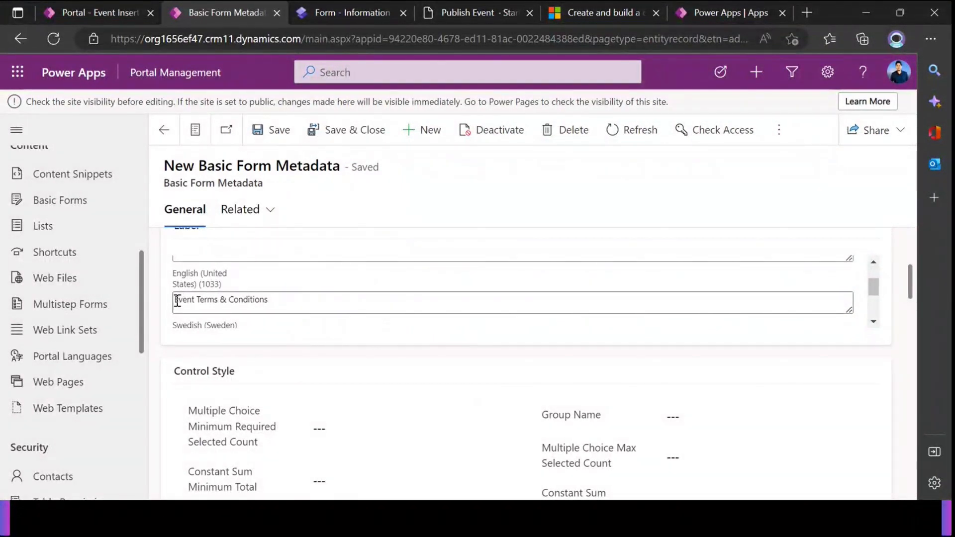
left_click_drag(177, 300, 273, 301)
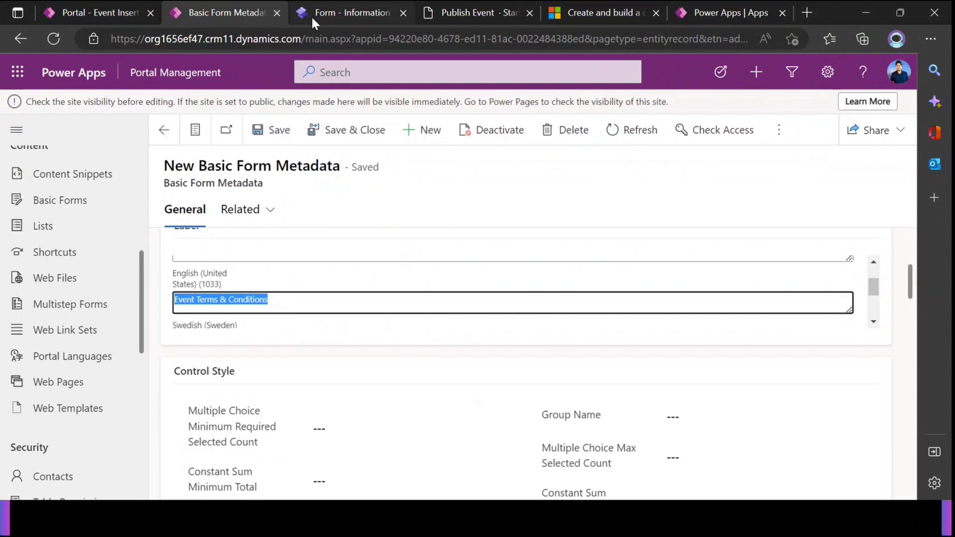
Compare the Terms and Conditions field name on the Power Pages Information form with the metadata record's English label
left_click(334, 14)
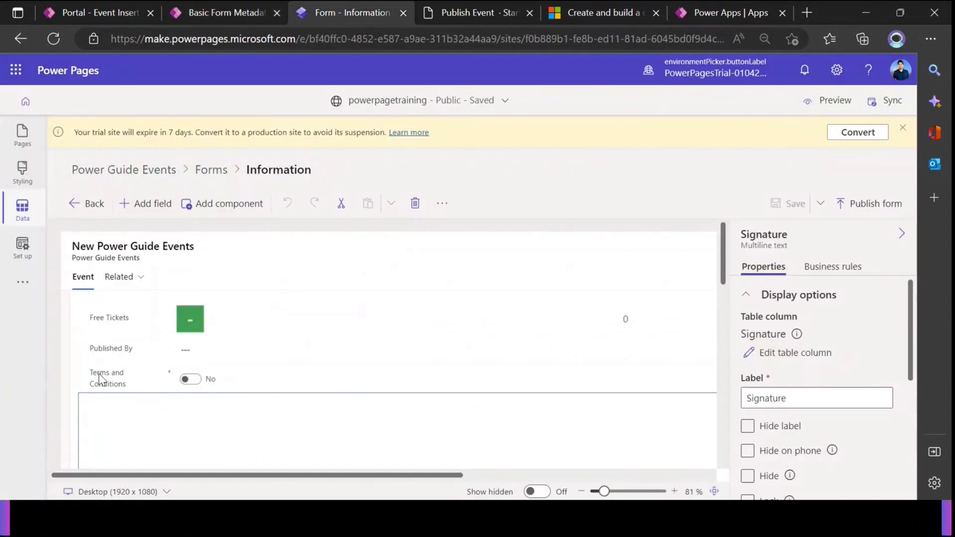
left_click(213, 14)
left_click(283, 300)
left_click_drag(283, 300, 171, 303)
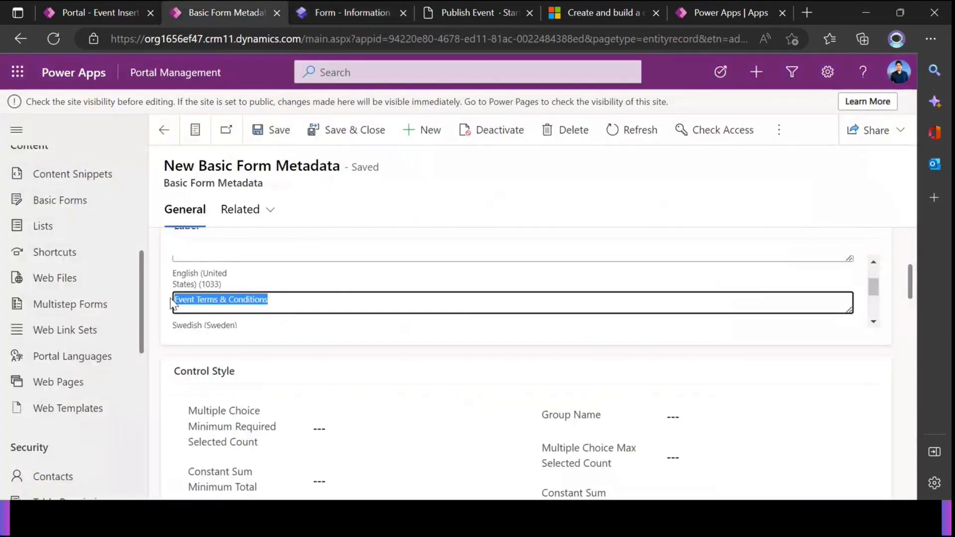
left_click(239, 300)
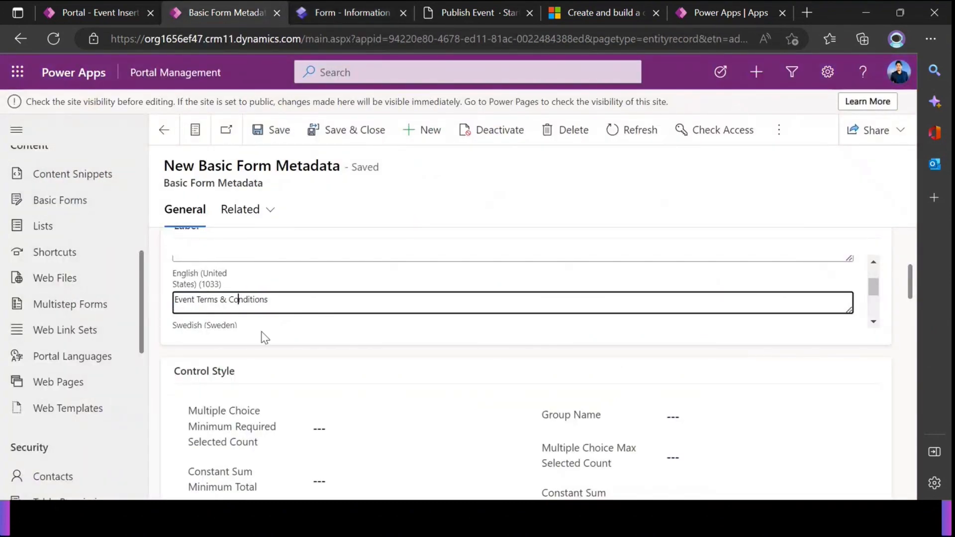
Review the Terms and Conditions record's Lookup Settings, Description/Instructions and Validation sections, including the description position
scroll(258, 322, "up", 4)
scroll(462, 343, "down", 15)
scroll(428, 331, "down", 6)
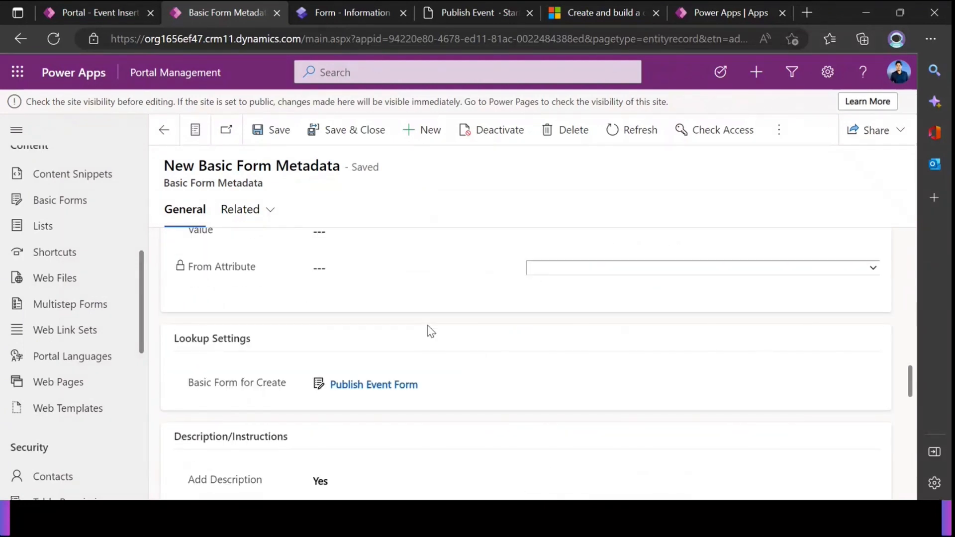
scroll(431, 331, "down", 3)
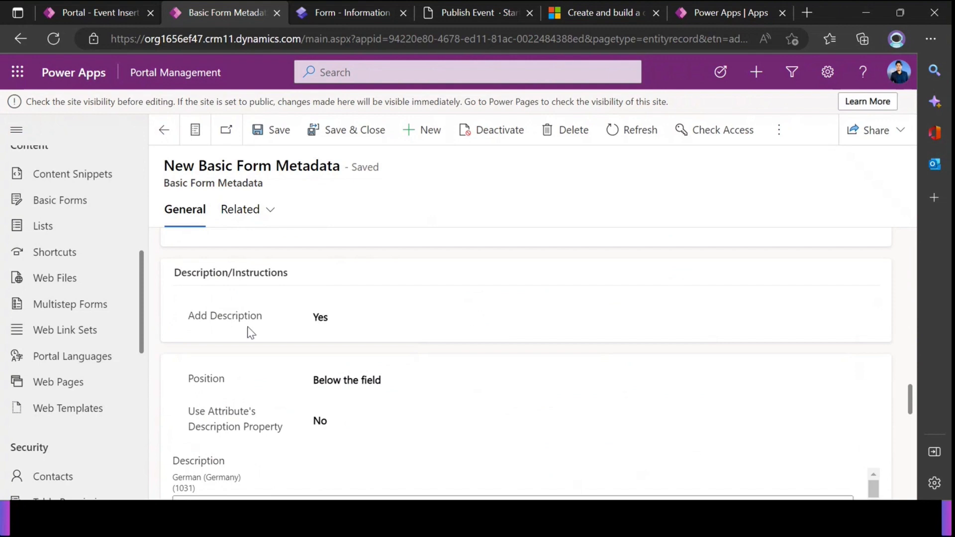
left_click_drag(175, 274, 284, 272)
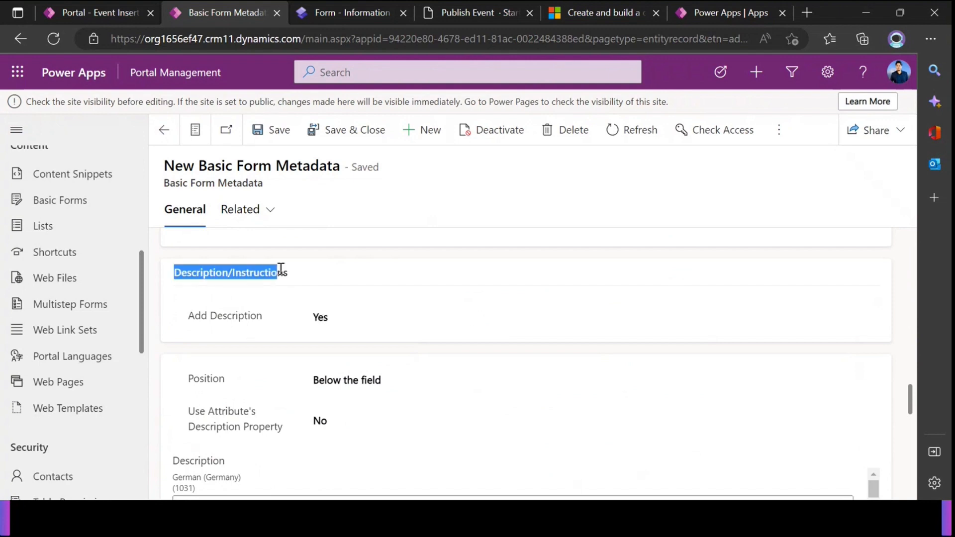
left_click(243, 328)
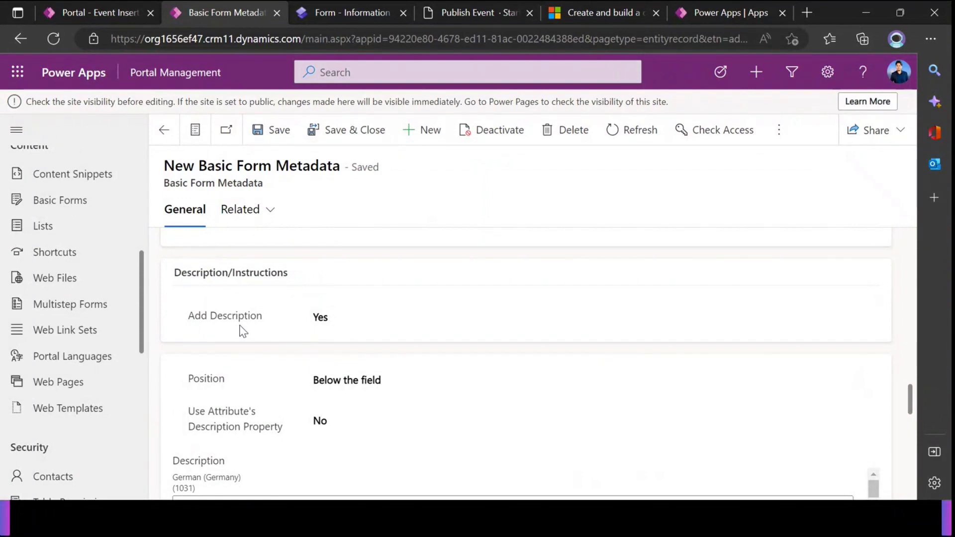
scroll(255, 353, "down", 2)
scroll(298, 343, "up", 1)
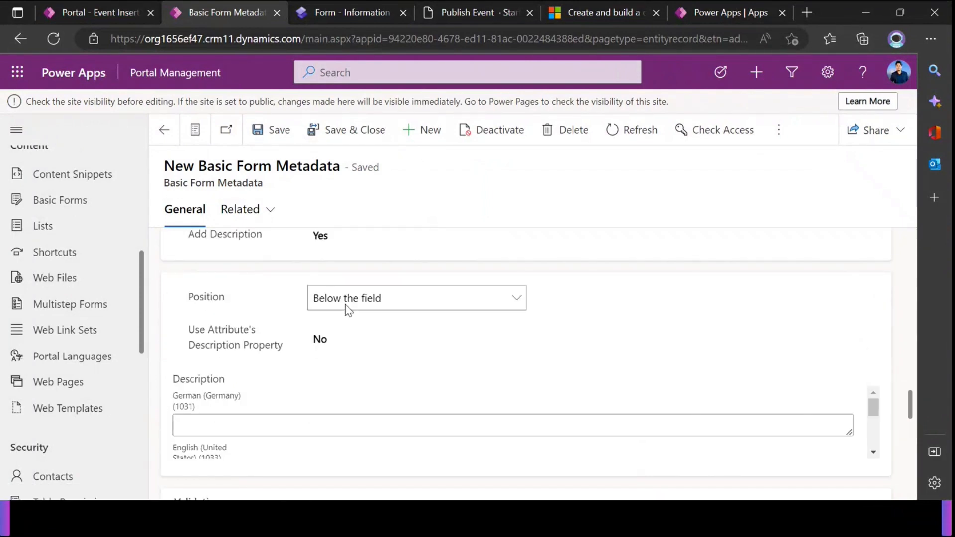
scroll(342, 346, "down", 1)
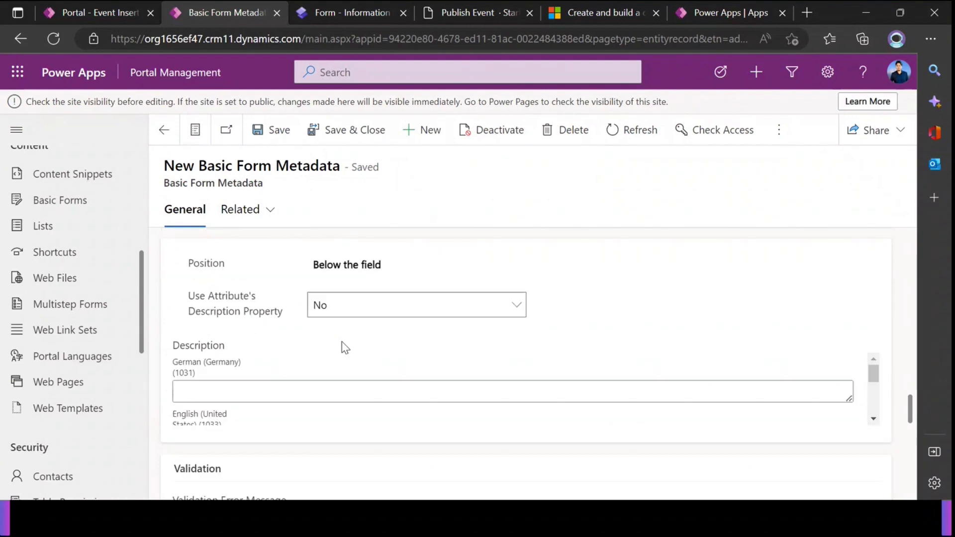
scroll(333, 358, "up", 1)
scroll(327, 375, "down", 3)
scroll(326, 374, "down", 4)
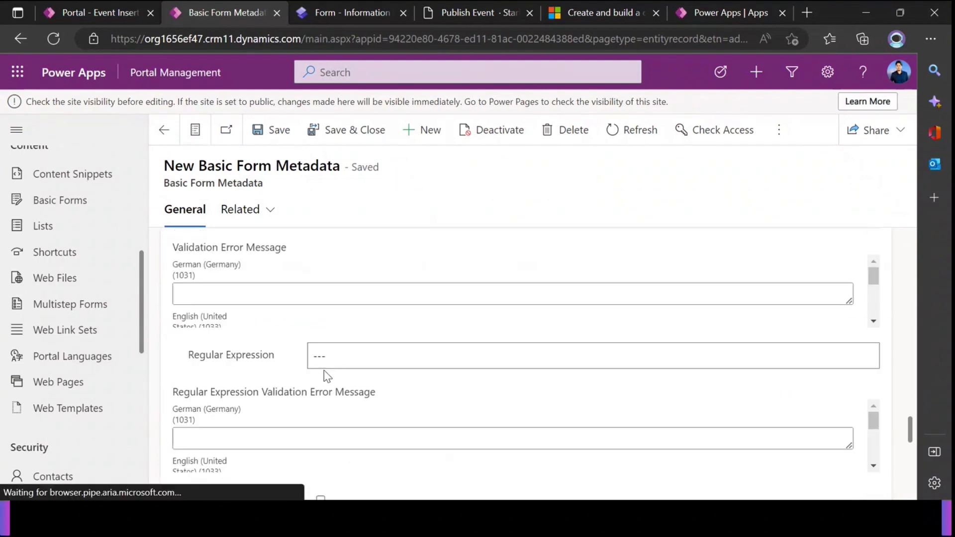
Read the English (United States) description text in the Terms and Conditions record and return to the record's general settings
scroll(325, 372, "up", 4)
scroll(309, 320, "up", 2)
scroll(309, 320, "down", 2)
scroll(696, 348, "up", 2)
left_click_drag(875, 326, 878, 342)
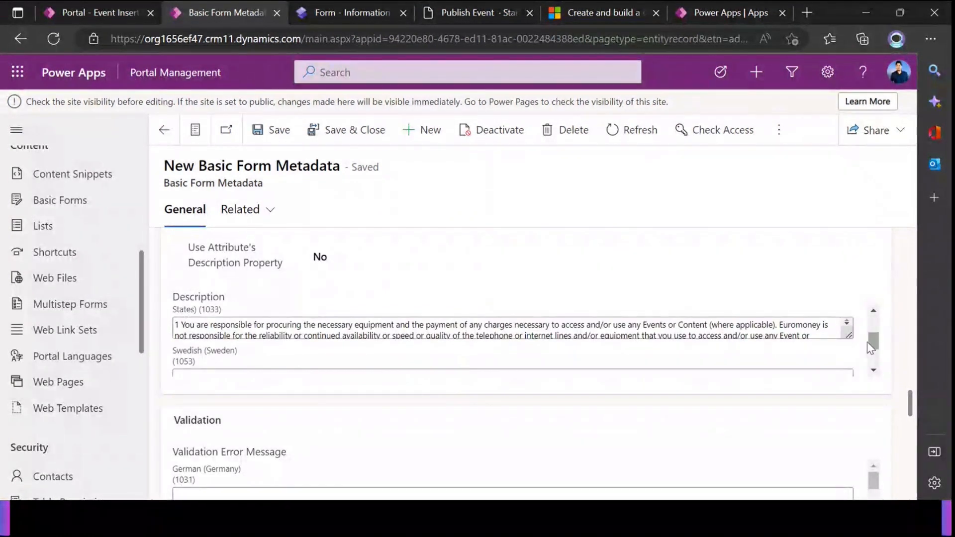
left_click(356, 329)
left_click_drag(179, 332, 324, 348)
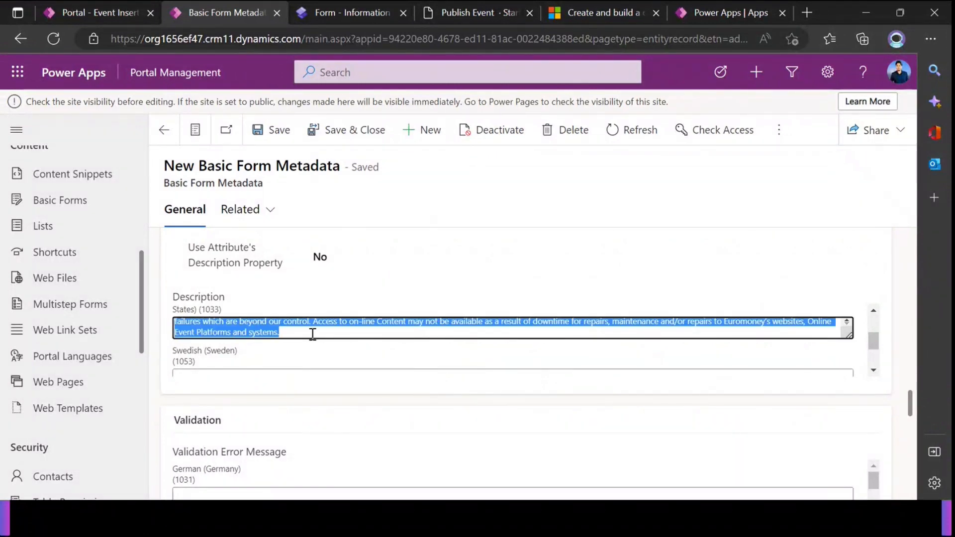
scroll(312, 334, "up", 6)
scroll(308, 328, "up", 3)
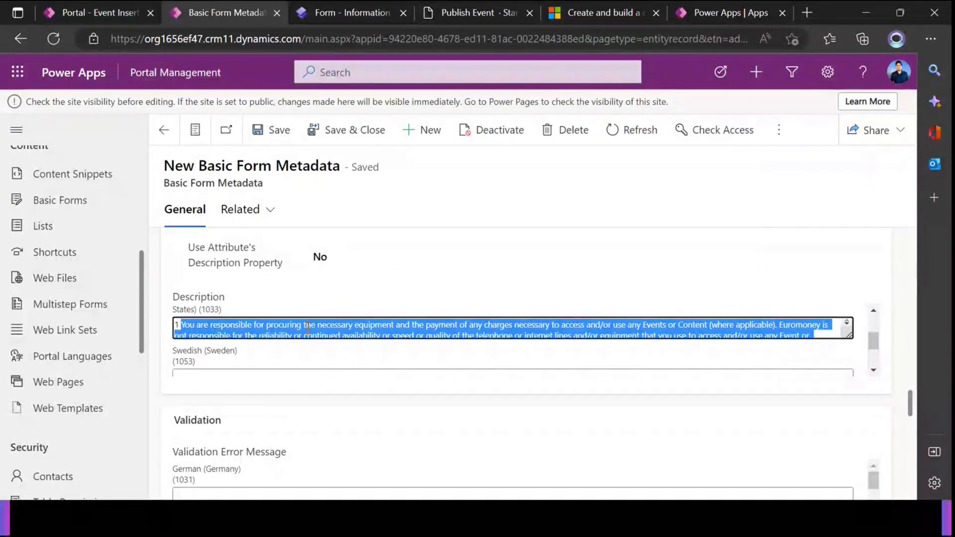
left_click(416, 201)
scroll(236, 356, "up", 1)
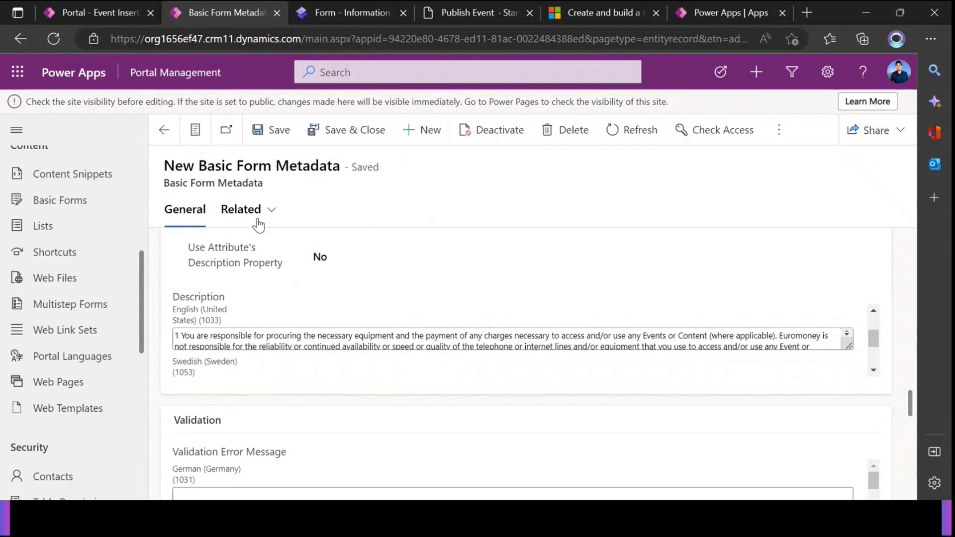
scroll(251, 255, "up", 15)
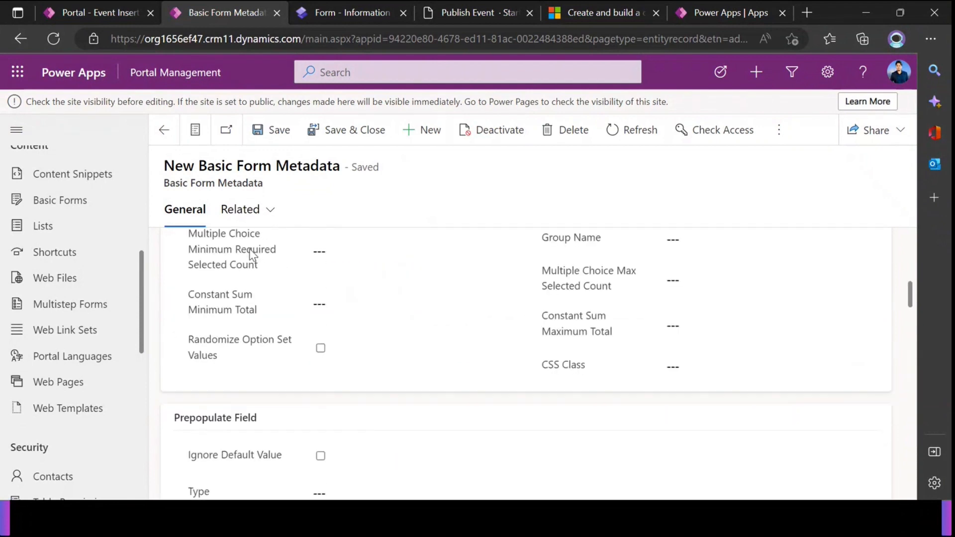
scroll(251, 255, "up", 5)
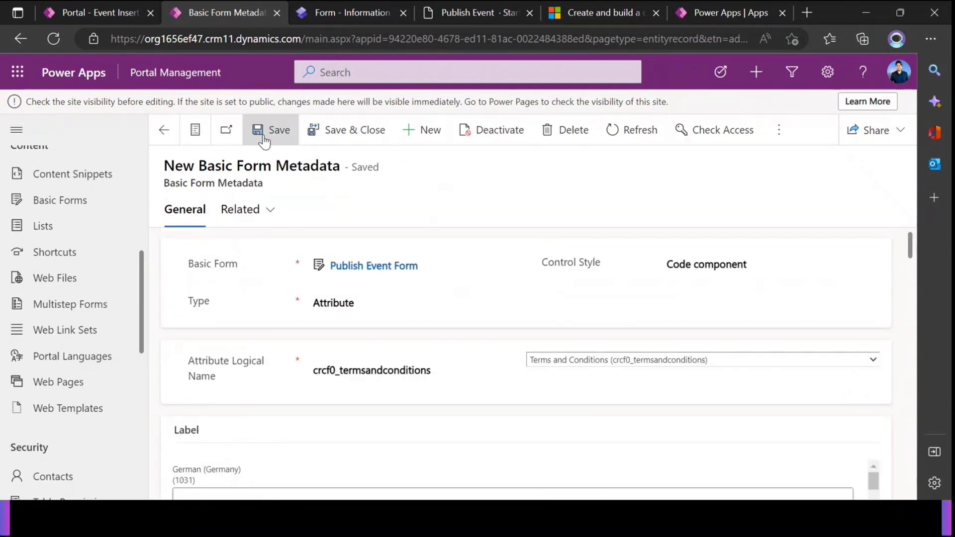
Go back to Power Pages and leave the Information form, switch to the portal's Publish Event page and reload it
left_click(349, 14)
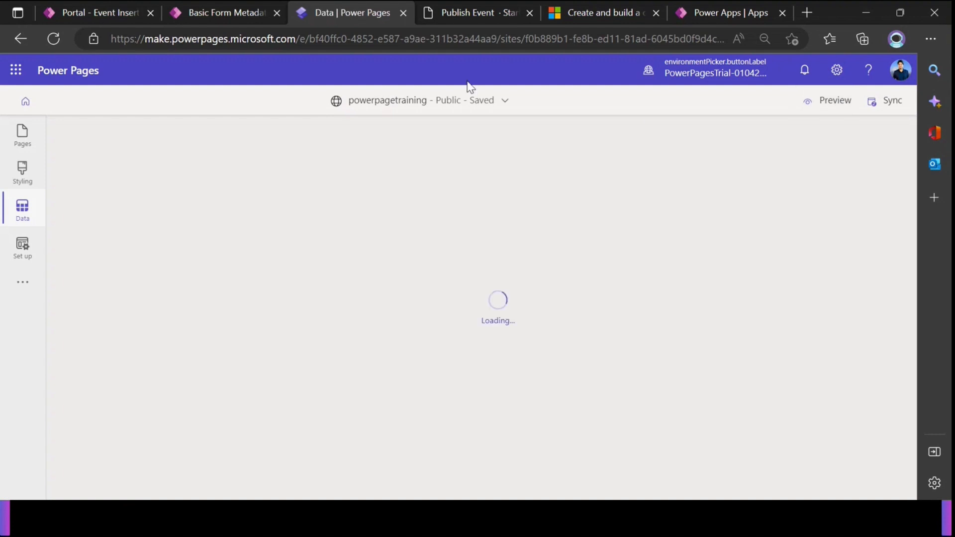
left_click(485, 12)
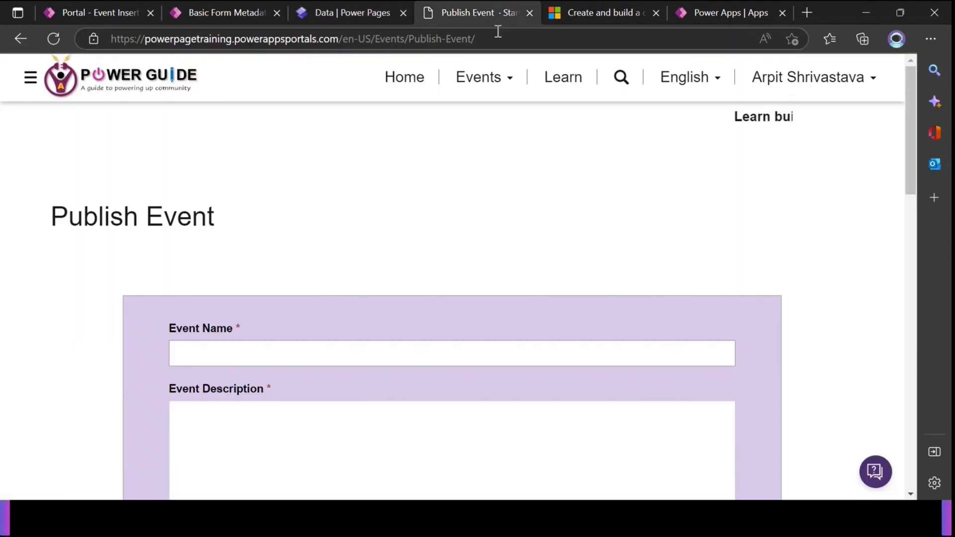
key("F5")
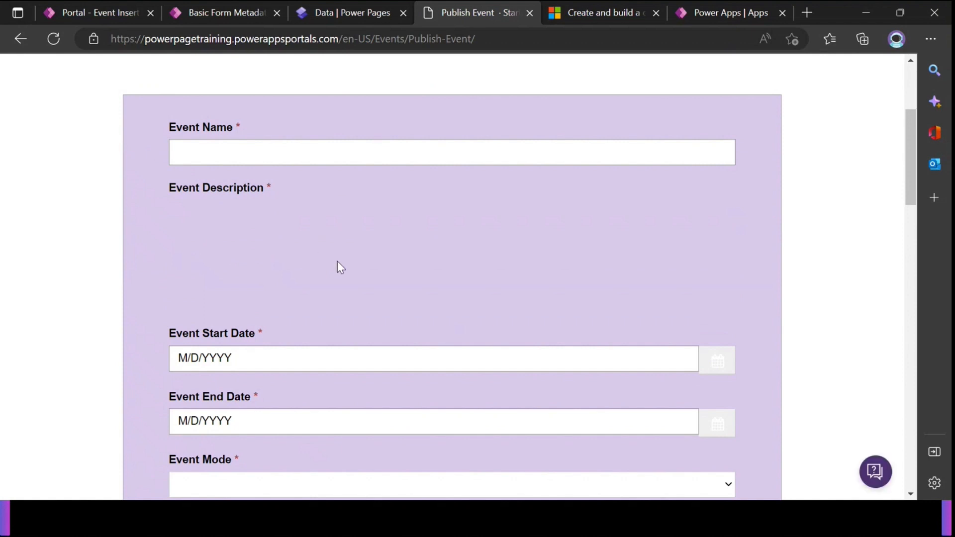
Activate the rich text editor in the Event Description field of the Publish Event form
left_click(246, 266)
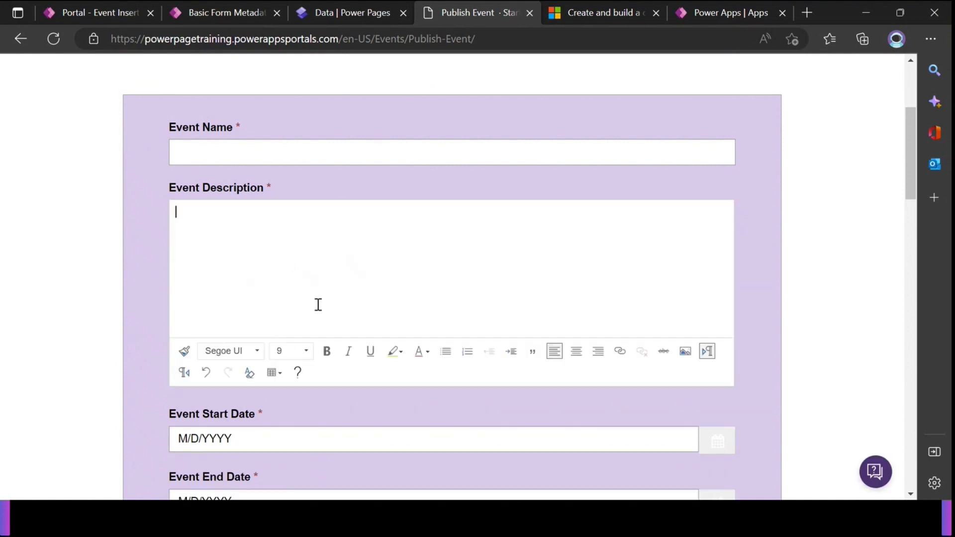
left_click(296, 202)
Test the Free Tickets counter by raising it to 30.00 and lowering it back to 0.00
scroll(326, 304, "down", 8)
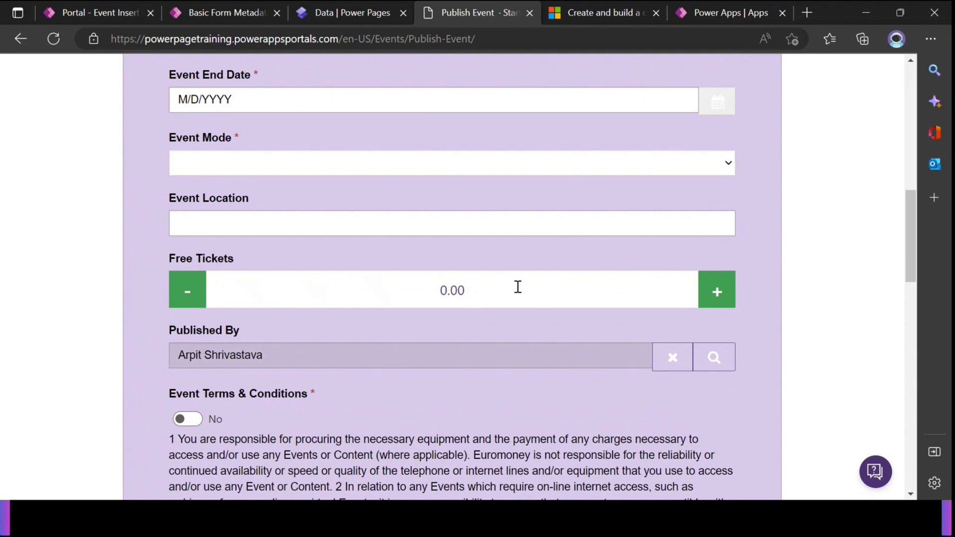
left_click(717, 293)
left_click(717, 293)
left_click(717, 294)
left_click(717, 294)
left_click(717, 293)
left_click(716, 293)
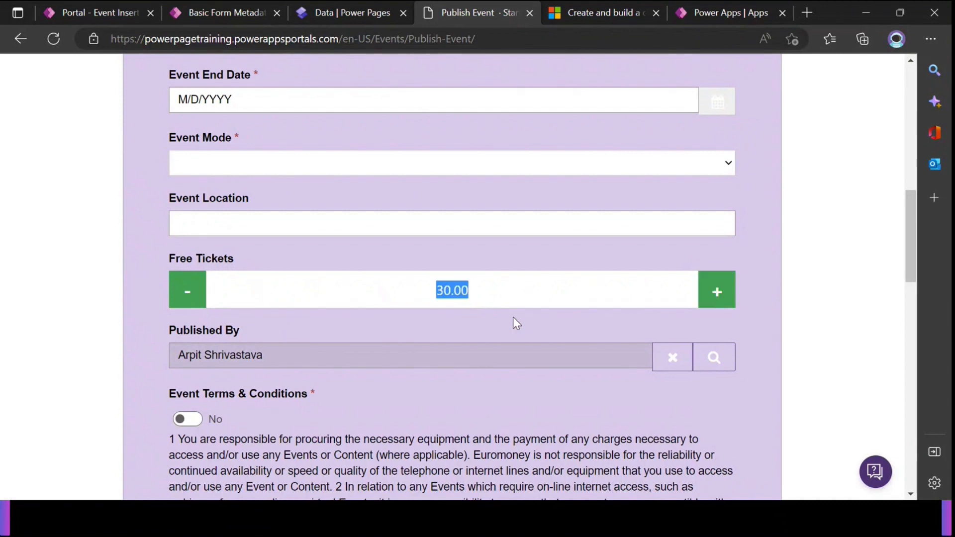
left_click(187, 296)
left_click(187, 296)
left_click(187, 296)
left_click(188, 296)
left_click(188, 295)
left_click(188, 296)
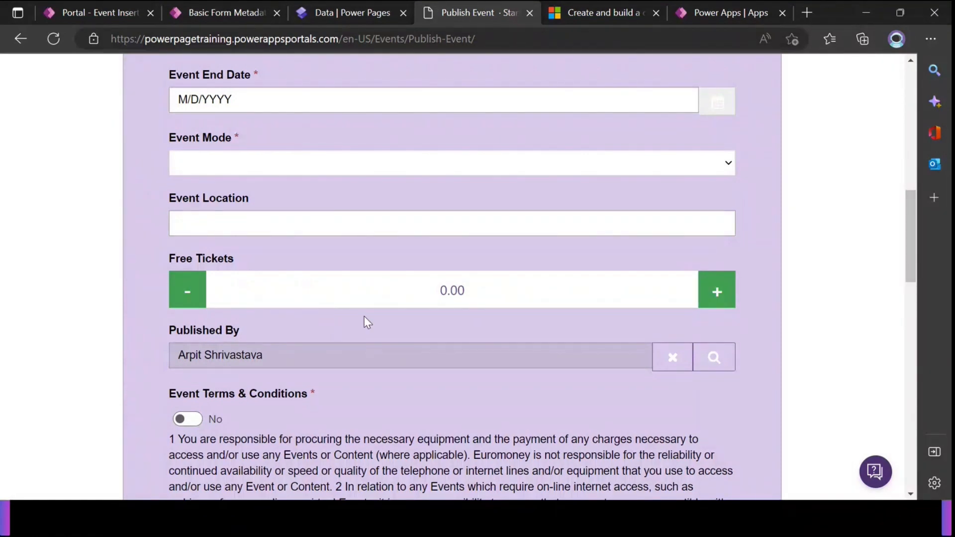
Read the description text shown beneath the Event Terms & Conditions toggle
scroll(364, 317, "down", 3)
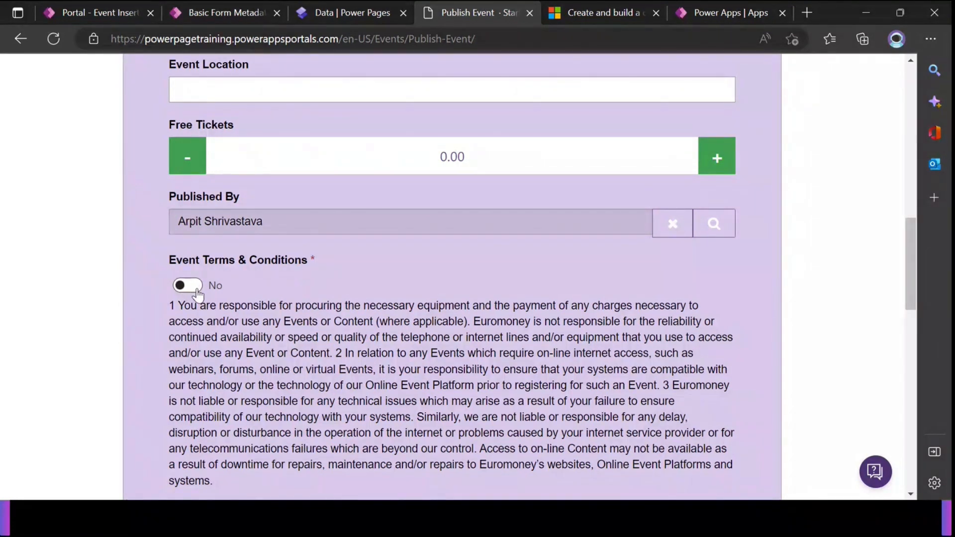
scroll(281, 278, "down", 2)
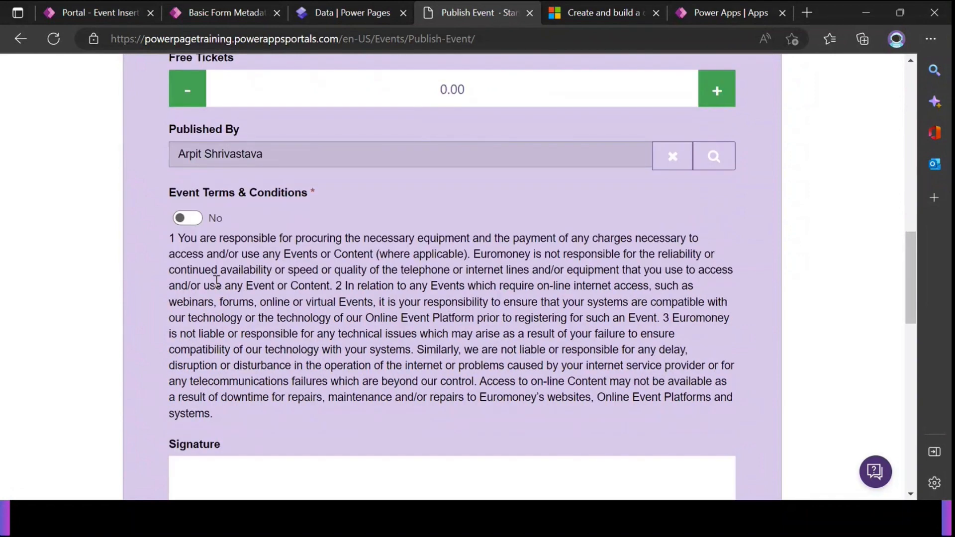
left_click_drag(162, 242, 254, 420)
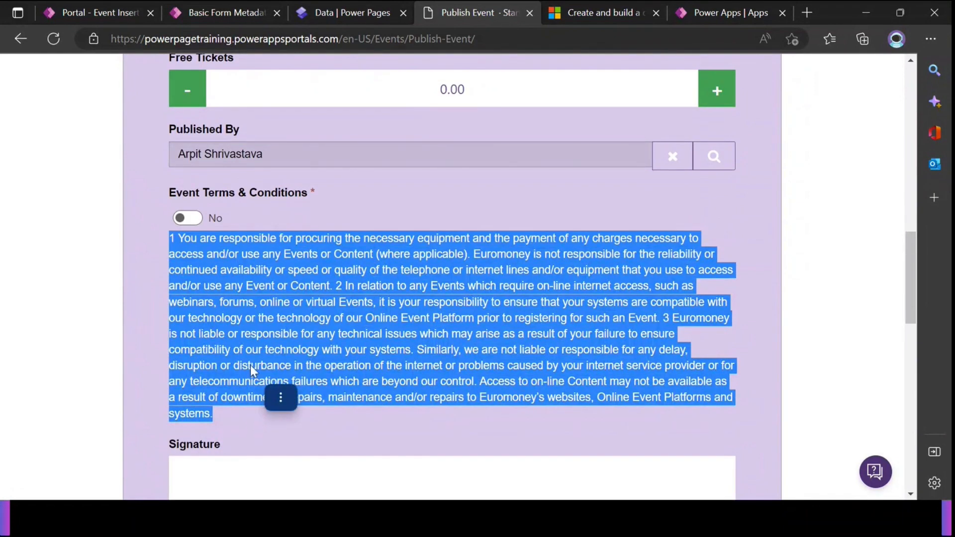
left_click(186, 262)
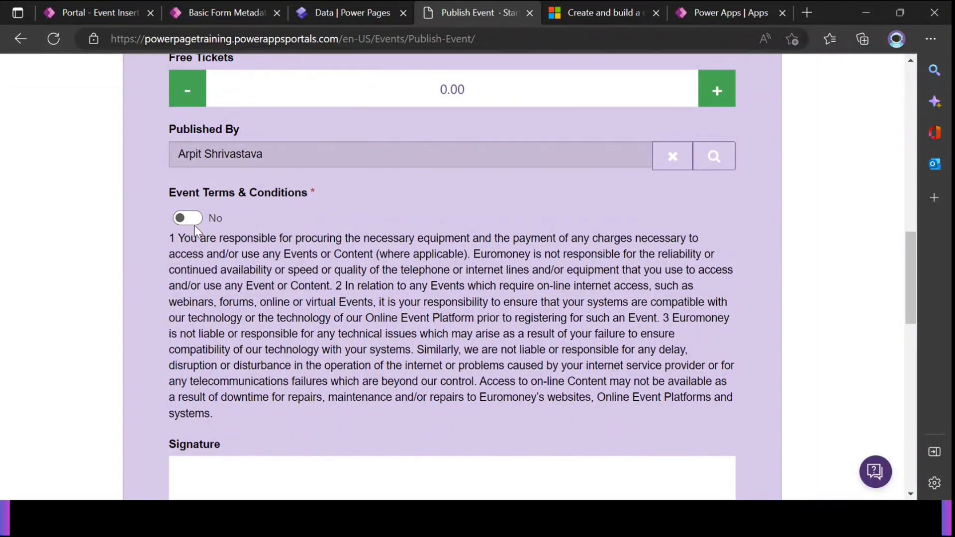
Compare the portal toggle with the Basic Form Metadata record and the Terms and Conditions field on the Power Pages Information form, returning to Publish Event
left_click(224, 13)
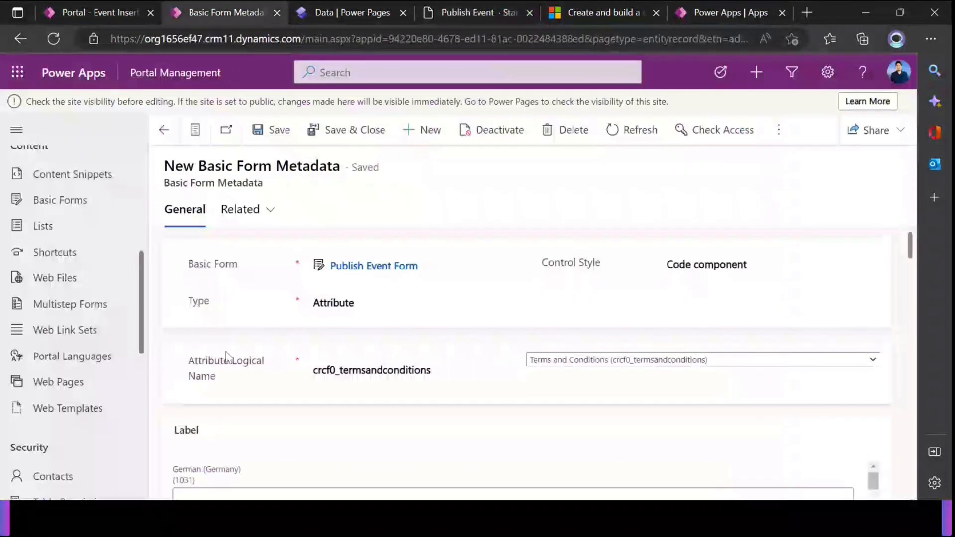
left_click(323, 12)
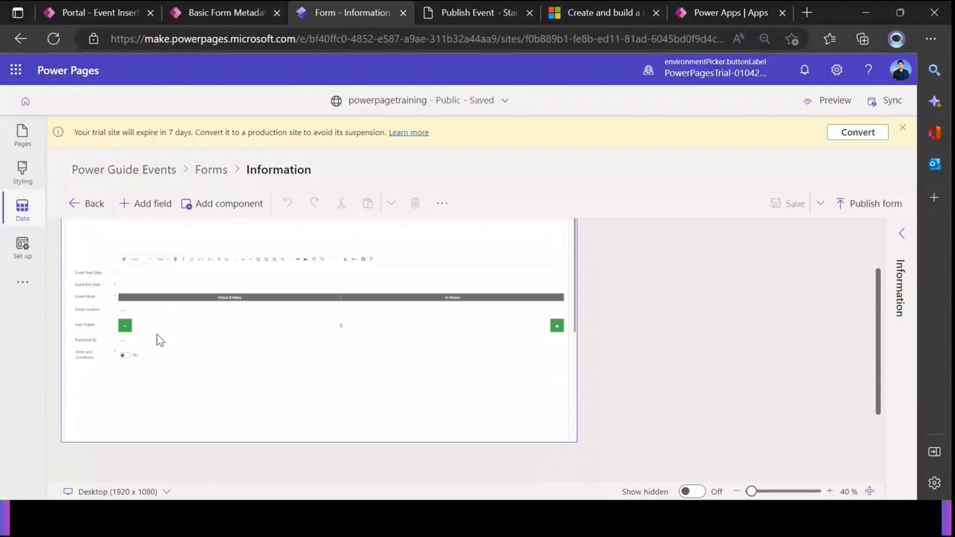
left_click(135, 366)
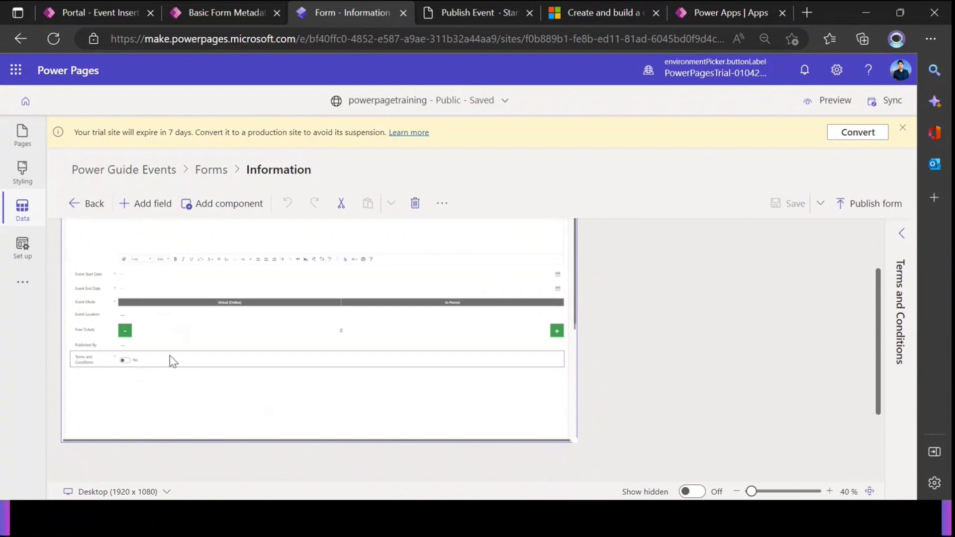
left_click(465, 14)
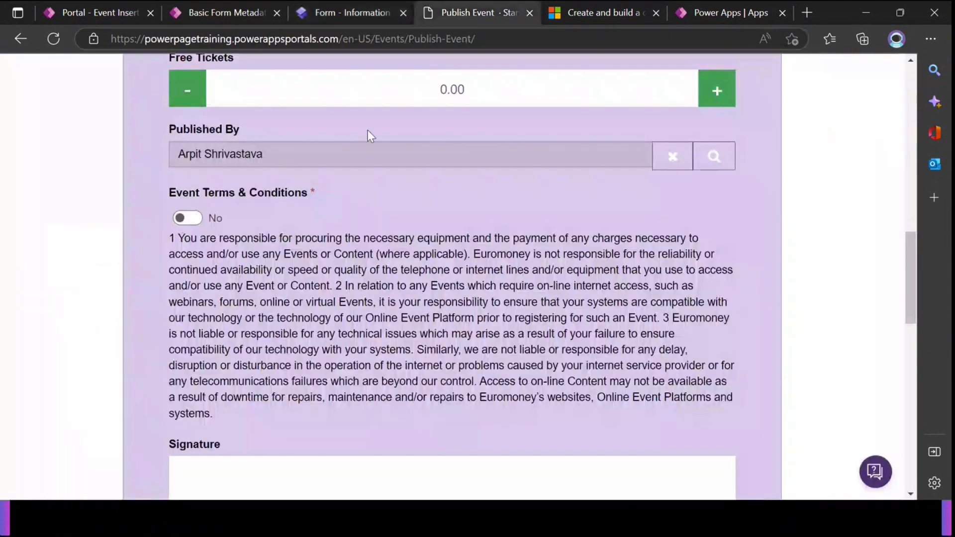
Draw a freehand test signature in the Signature field
scroll(298, 233, "down", 5)
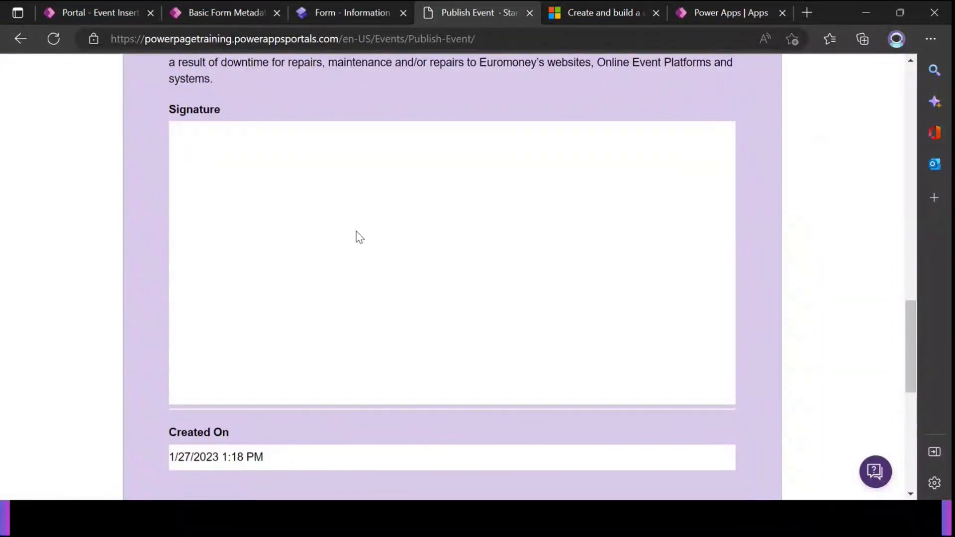
mouse_move(326, 224)
left_mouse_down()
mouse_move(319, 360)
mouse_move(352, 170)
mouse_move(383, 350)
left_mouse_up()
mouse_move(291, 304)
left_mouse_down()
mouse_move(425, 254)
mouse_move(521, 264)
mouse_move(445, 293)
left_mouse_up()
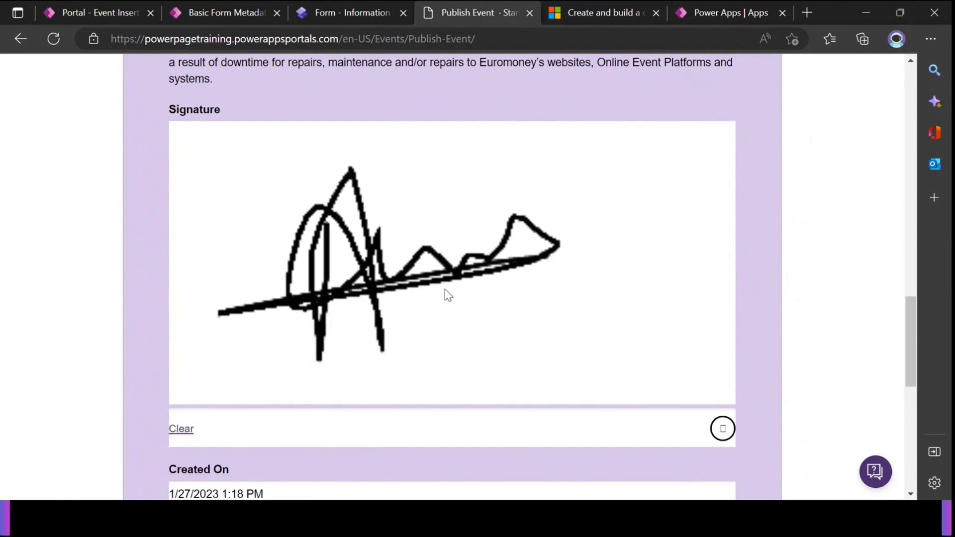
mouse_move(556, 247)
left_mouse_down()
mouse_move(486, 284)
mouse_move(502, 279)
left_mouse_up()
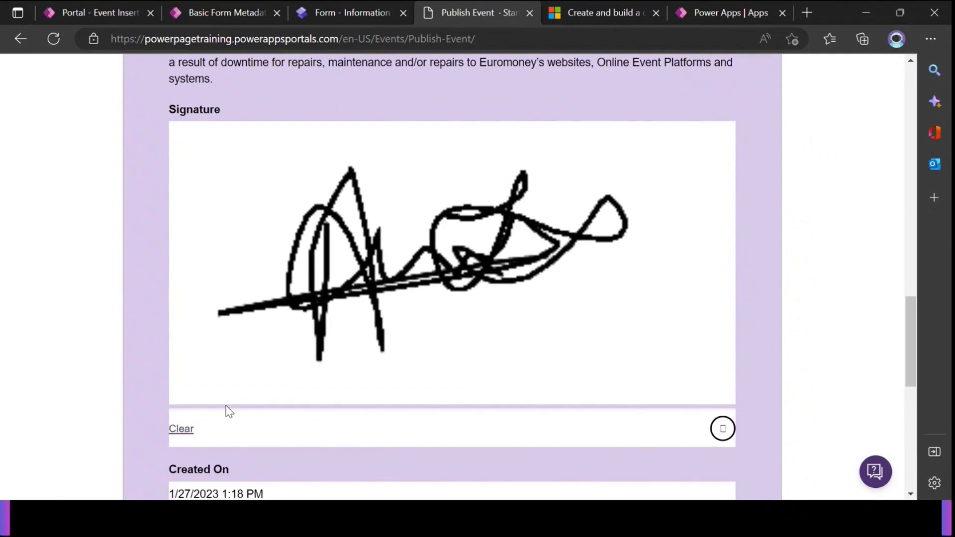
Clear the Signature field and draw a new freehand signature across the signature area
left_click(181, 430)
mouse_move(256, 228)
left_mouse_down()
mouse_move(237, 258)
mouse_move(405, 300)
mouse_move(599, 223)
mouse_move(680, 265)
left_mouse_up()
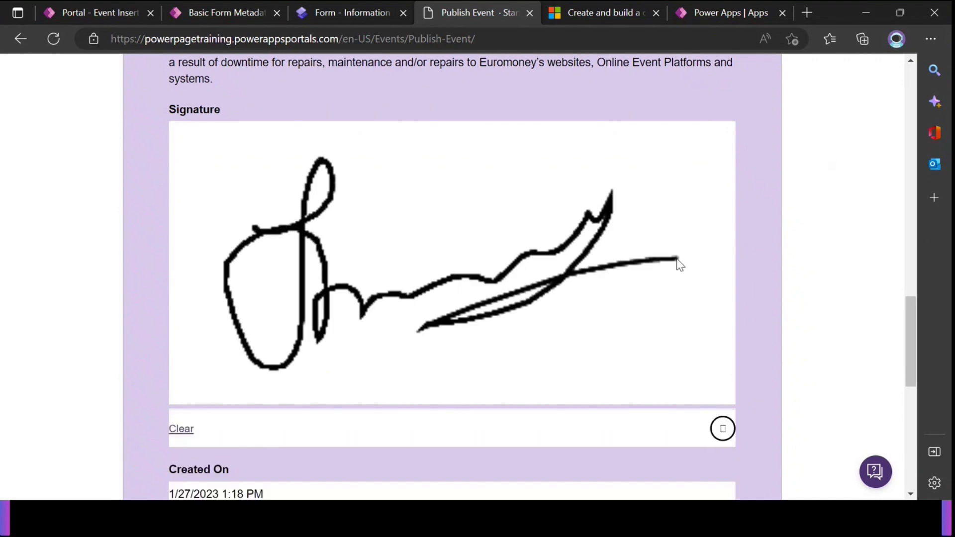
scroll(437, 268, "down", 3)
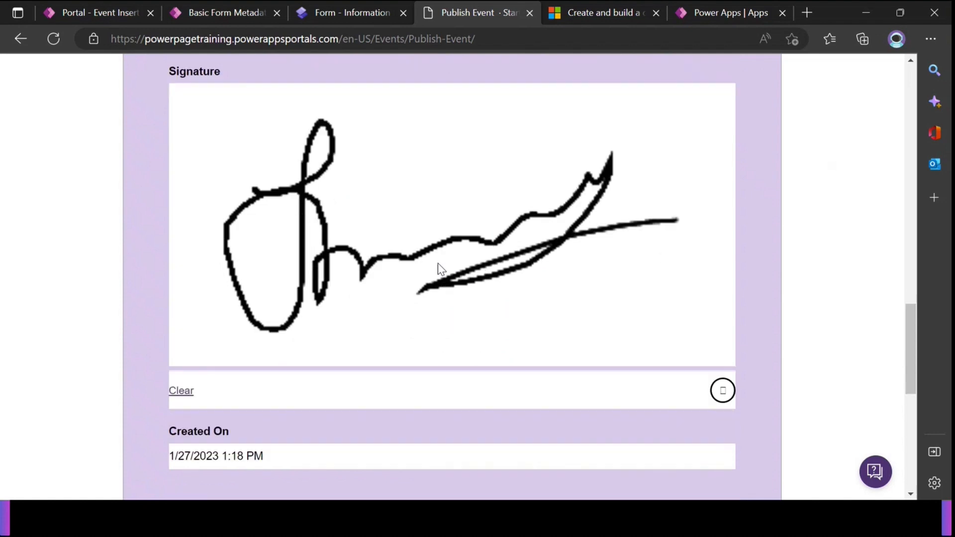
Review the Publish Event form from the page title through the ticket and terms controls down to Created On and Submit
scroll(438, 268, "up", 5)
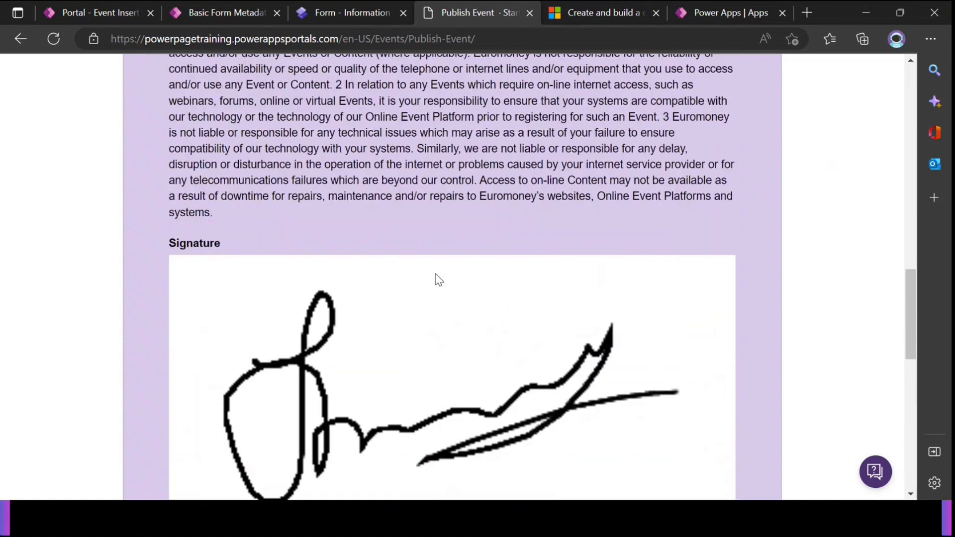
scroll(437, 279, "up", 15)
scroll(435, 264, "down", 7)
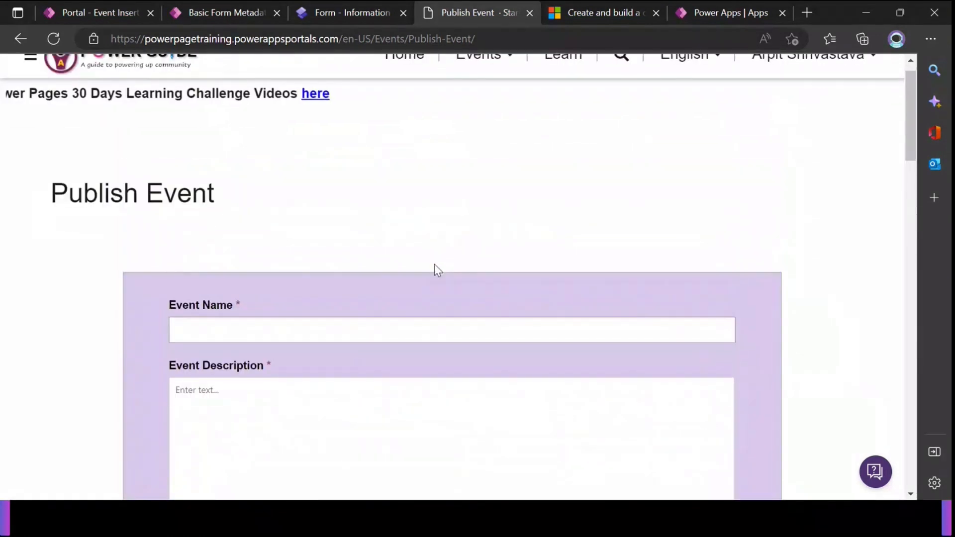
scroll(433, 263, "down", 8)
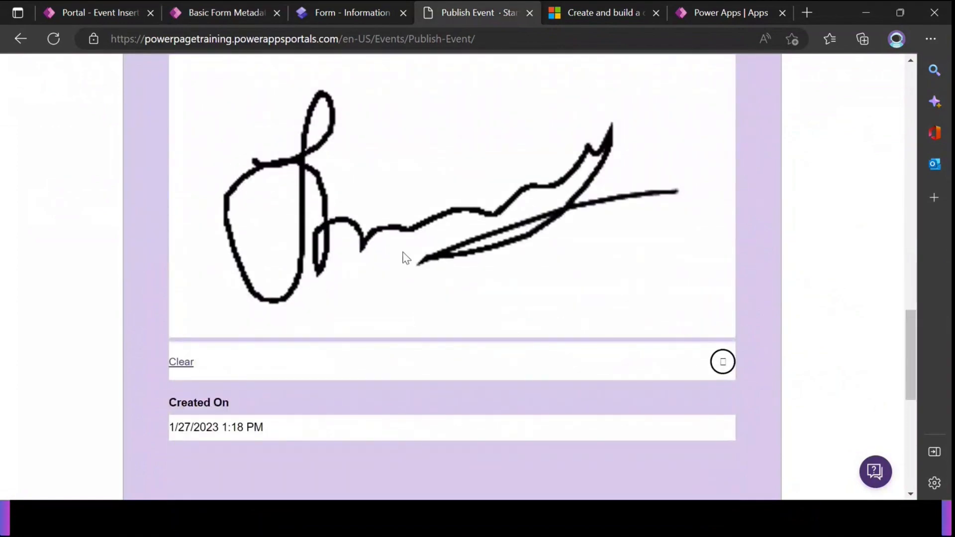
scroll(403, 256, "up", 8)
scroll(403, 257, "up", 5)
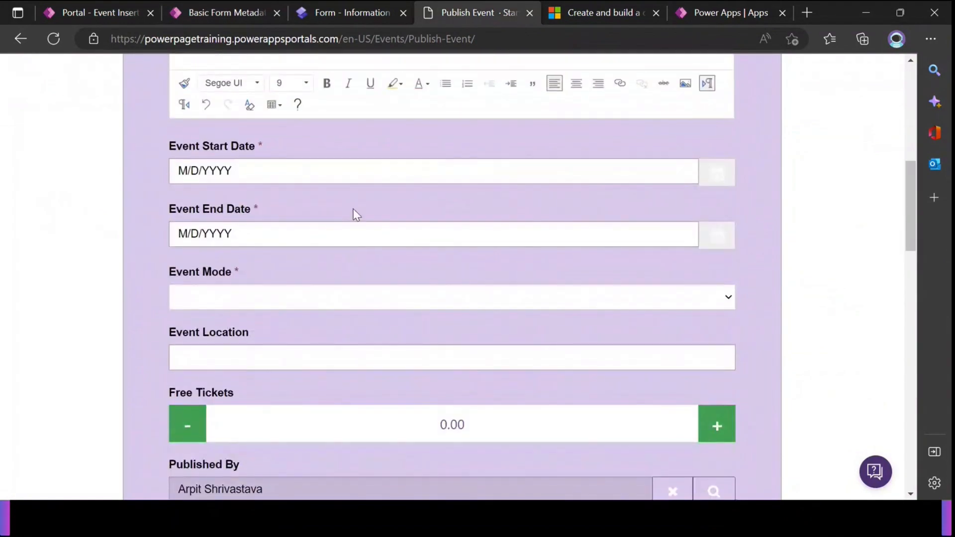
scroll(366, 249, "down", 8)
scroll(386, 254, "up", 3)
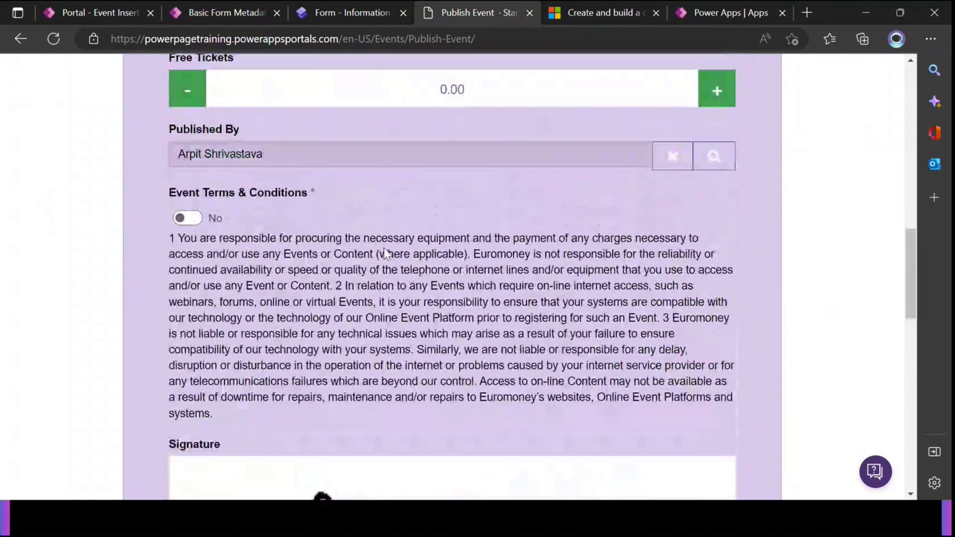
scroll(452, 302, "down", 5)
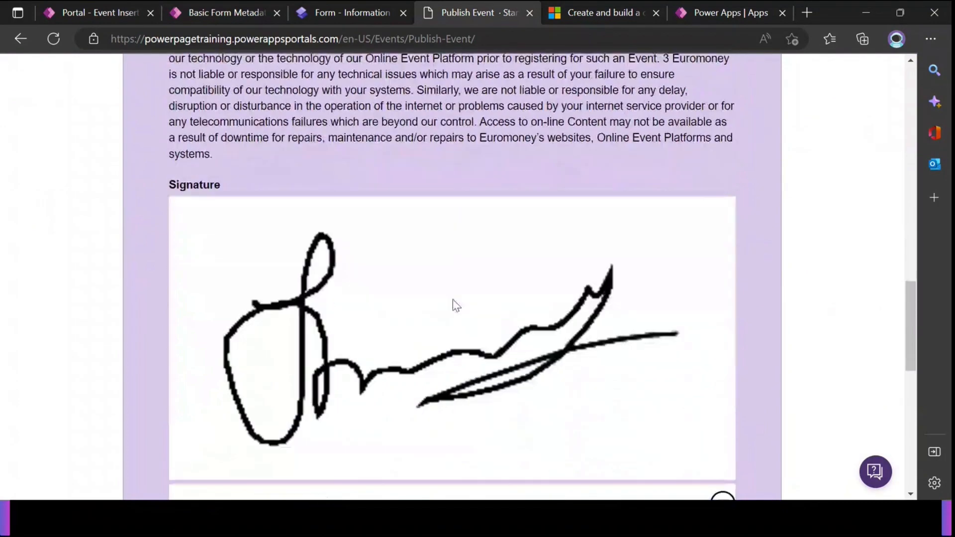
scroll(456, 305, "down", 4)
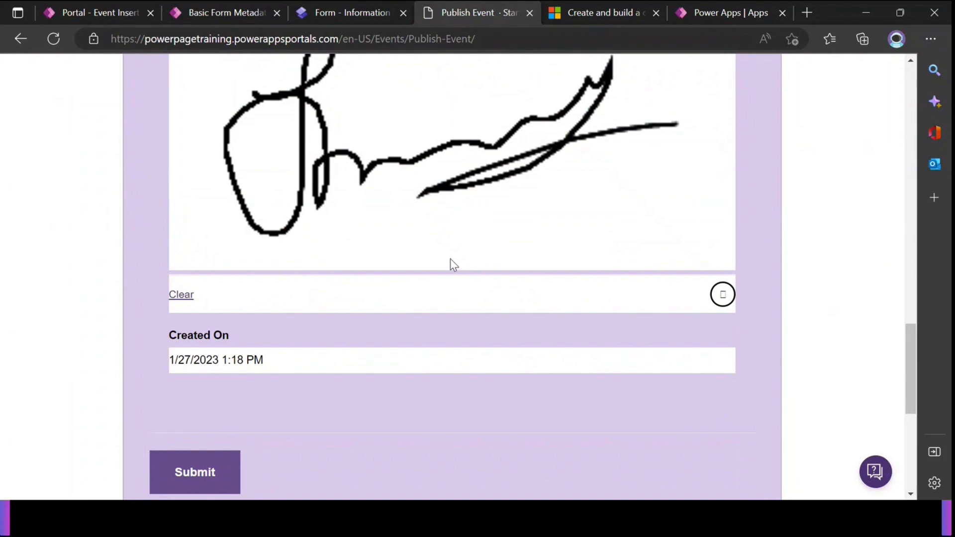
Examine each code component again, from the Event Description editor through Free Tickets and Event Terms & Conditions to Signature, and return to the page title
scroll(451, 260, "up", 14)
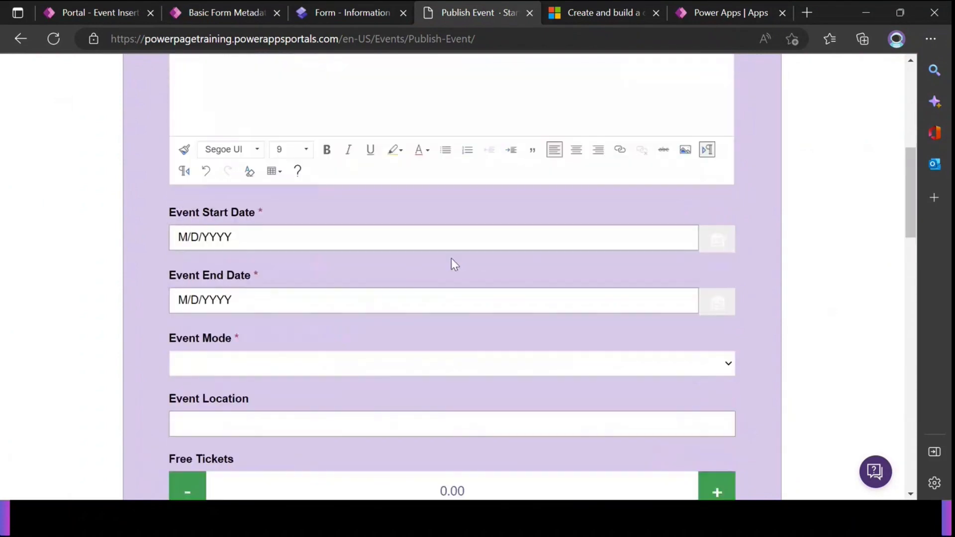
scroll(451, 258, "up", 6)
scroll(451, 258, "down", 3)
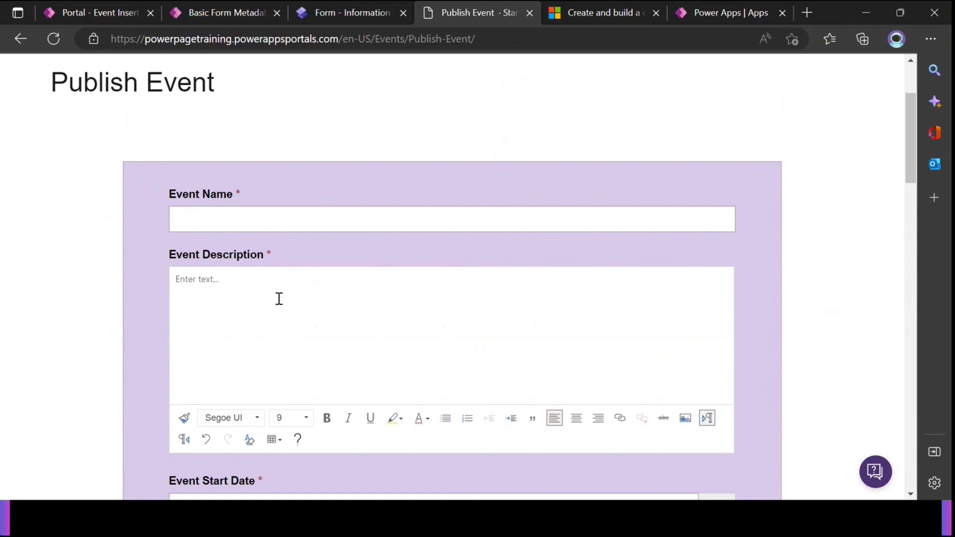
scroll(277, 298, "down", 3)
scroll(286, 310, "up", 2)
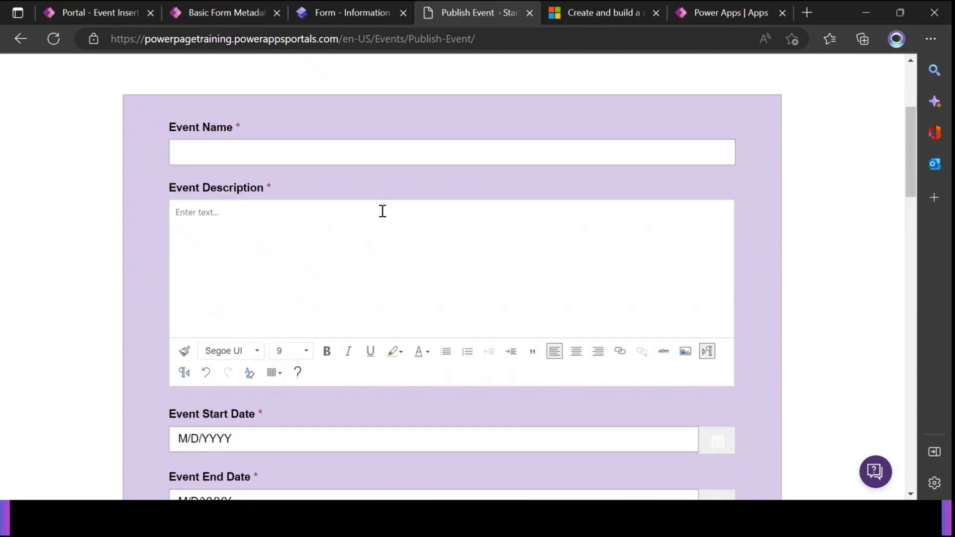
left_click(305, 279)
scroll(367, 321, "down", 6)
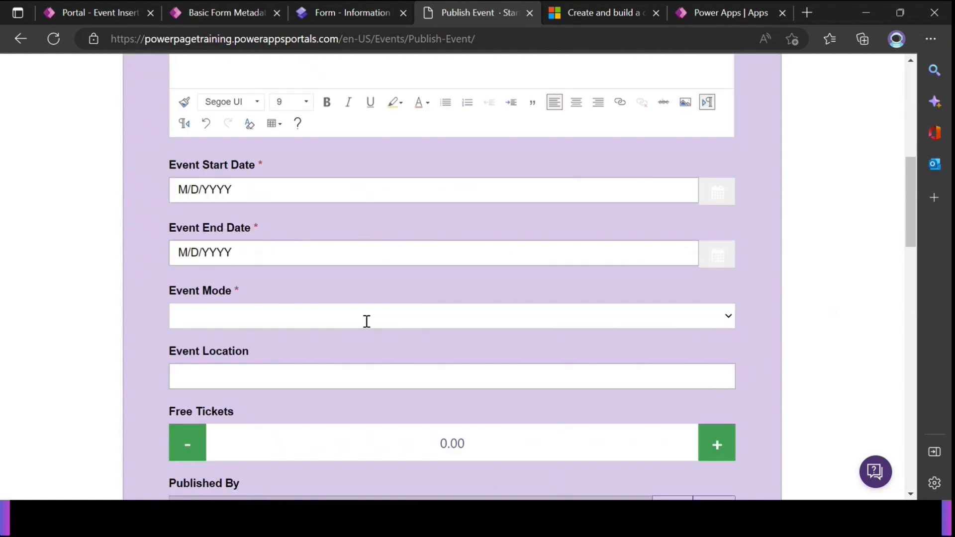
scroll(365, 322, "down", 3)
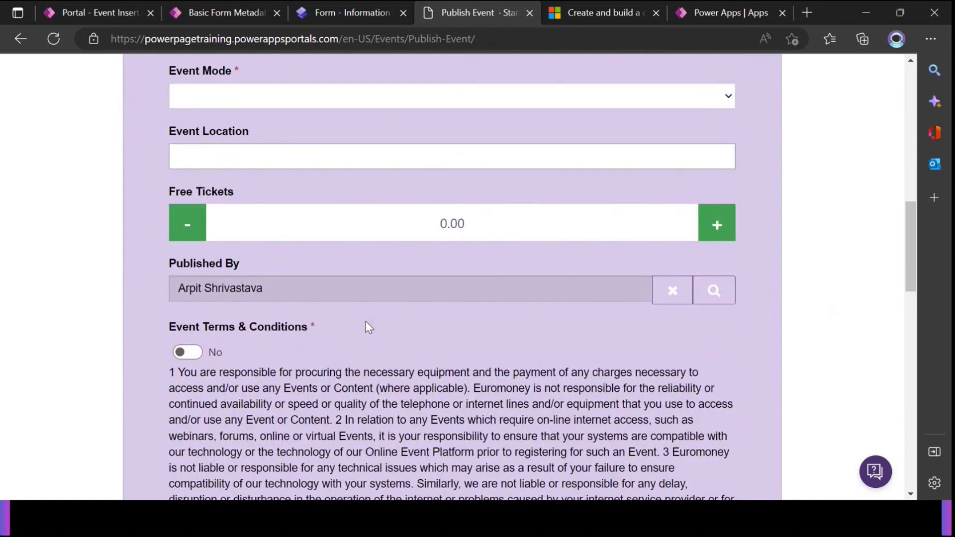
scroll(366, 327, "down", 8)
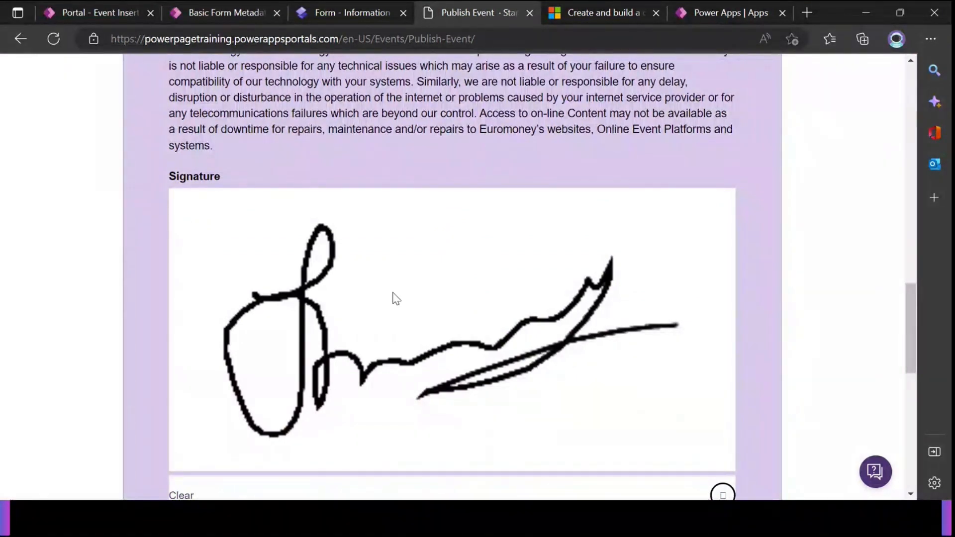
scroll(402, 296, "down", 4)
scroll(405, 306, "up", 10)
scroll(403, 309, "up", 10)
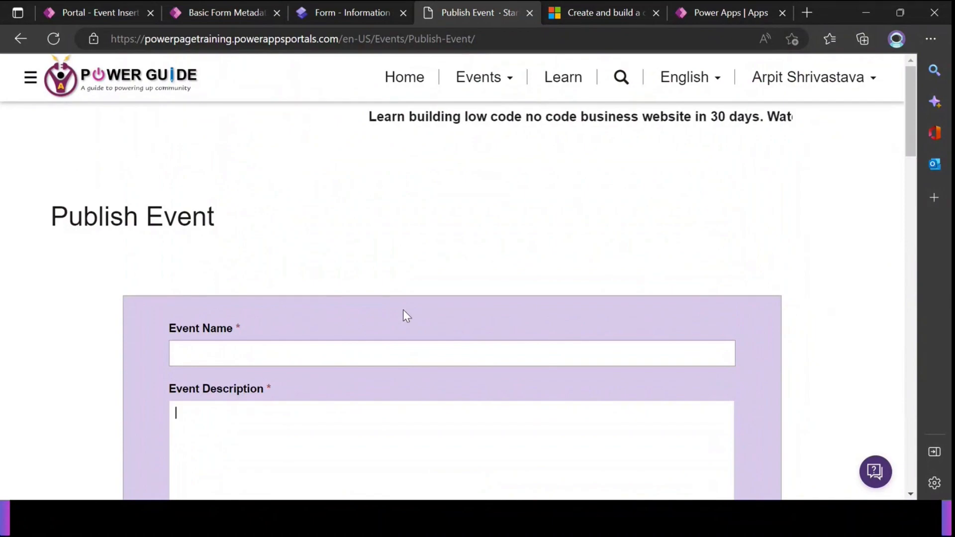
key("alt+Tab")
key("alt+Tab")
key("alt+Tab")
key("alt+Tab")
key("alt+Tab")
key("alt+Tab")
key("alt+Tab")
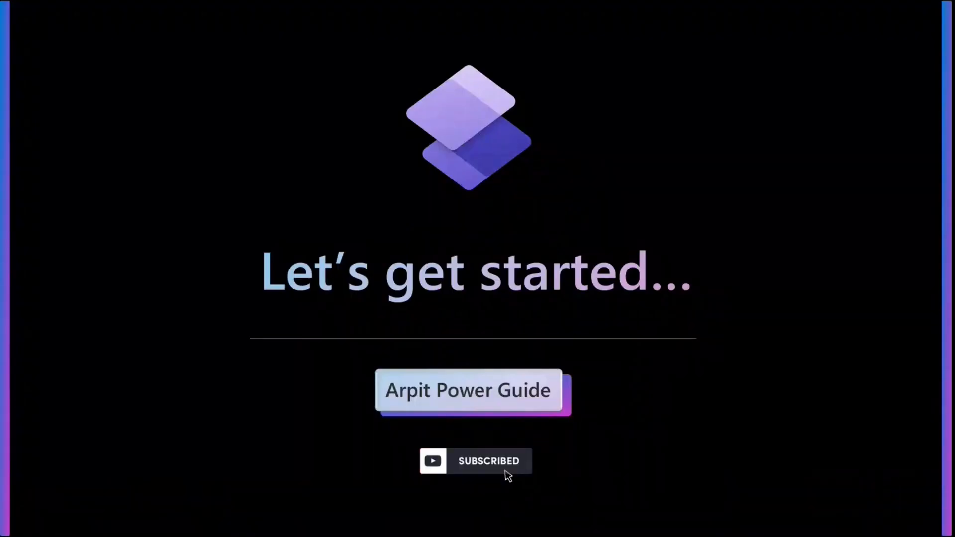